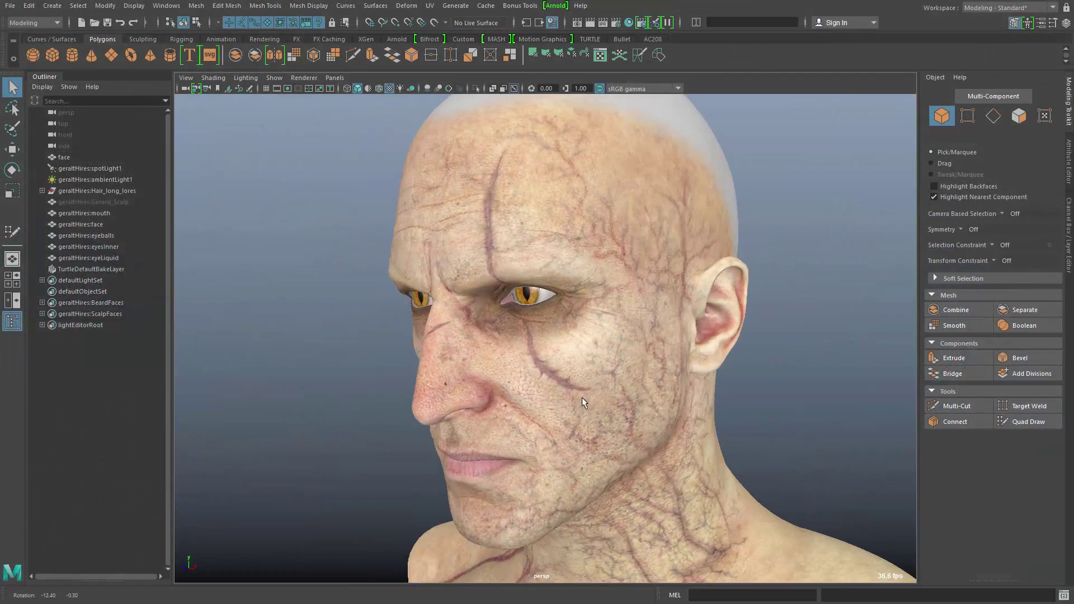
# - Select the geraltHires:face mesh and make it the live surface
pyautogui.keyDown('alt'); pyautogui.moveTo(552, 401); pyautogui.dragTo(548, 399); pyautogui.keyUp('alt')
pyautogui.moveTo(380, 412); pyautogui.dragTo(385, 415)
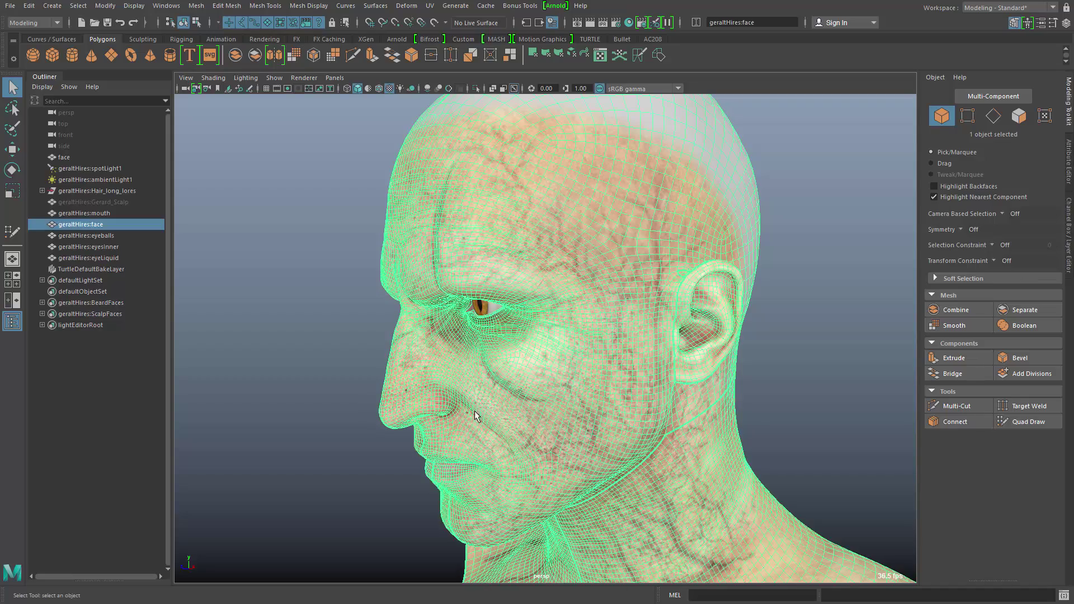
pyautogui.keyDown('alt'); pyautogui.moveTo(539, 407); pyautogui.dragTo(606, 376, button='middle'); pyautogui.keyUp('alt')
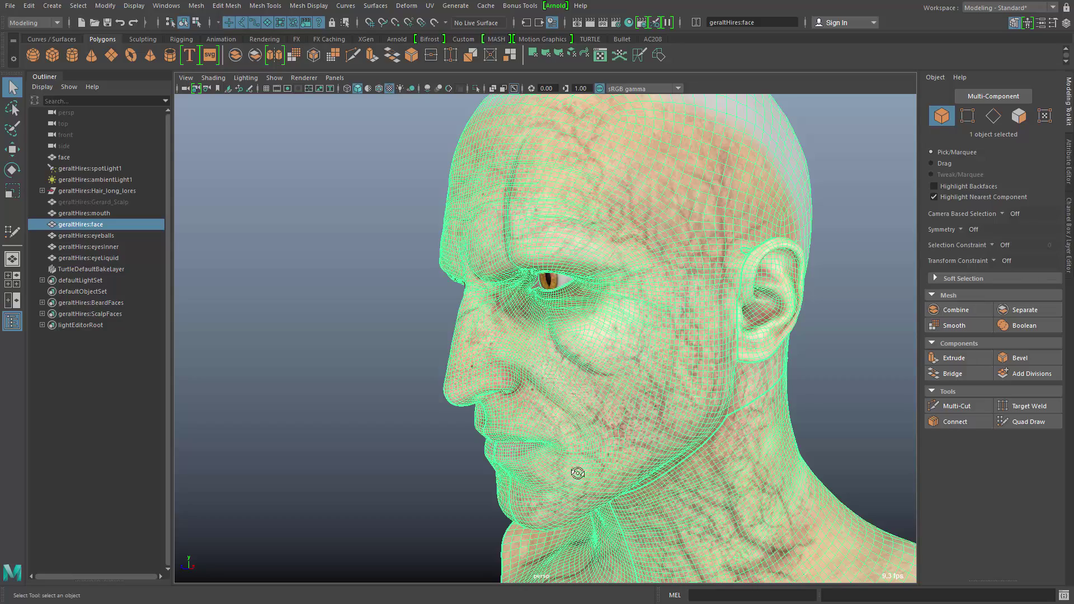
pyautogui.moveTo(577, 473)
pyautogui.keyDown('alt'); pyautogui.mouseDown()
pyautogui.moveTo(642, 460)
pyautogui.moveTo(565, 469)
pyautogui.mouseUp(); pyautogui.keyUp('alt')
pyautogui.keyDown('alt'); pyautogui.moveTo(566, 450); pyautogui.dragTo(575, 449, button='middle'); pyautogui.keyUp('alt')
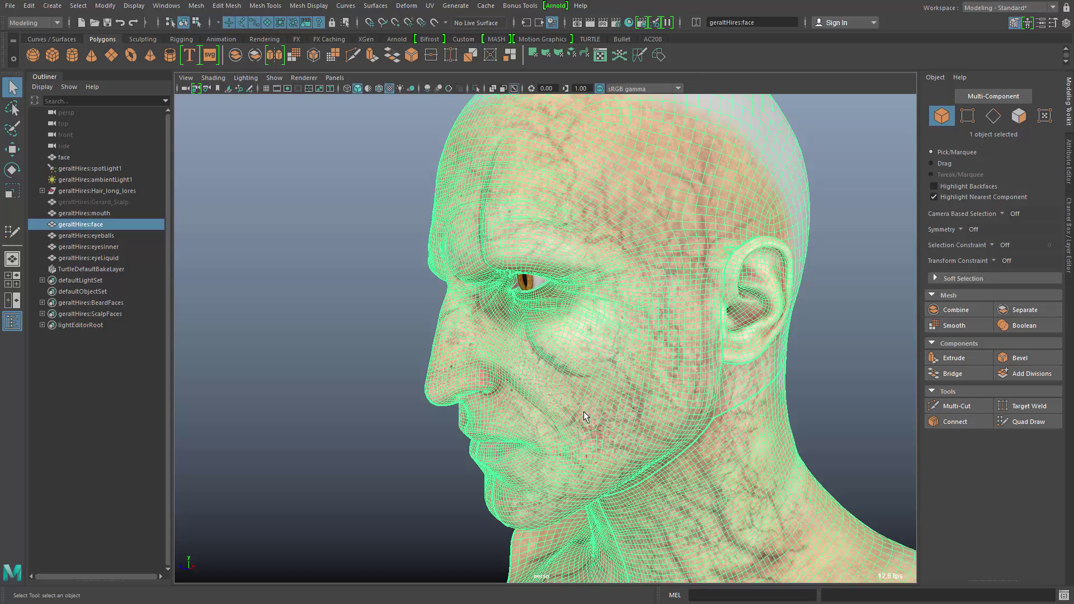
pyautogui.click(434, 23)
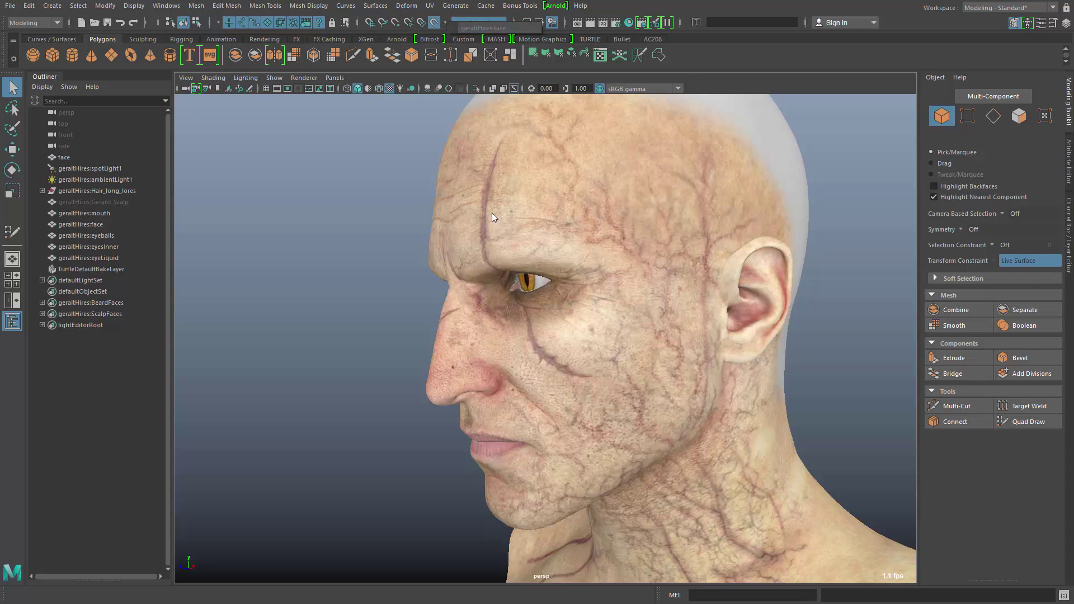
# - Set modeling symmetry to World X and activate the Quad Draw tool
pyautogui.keyDown('alt'); pyautogui.moveTo(435, 386); pyautogui.dragTo(463, 381); pyautogui.keyUp('alt')
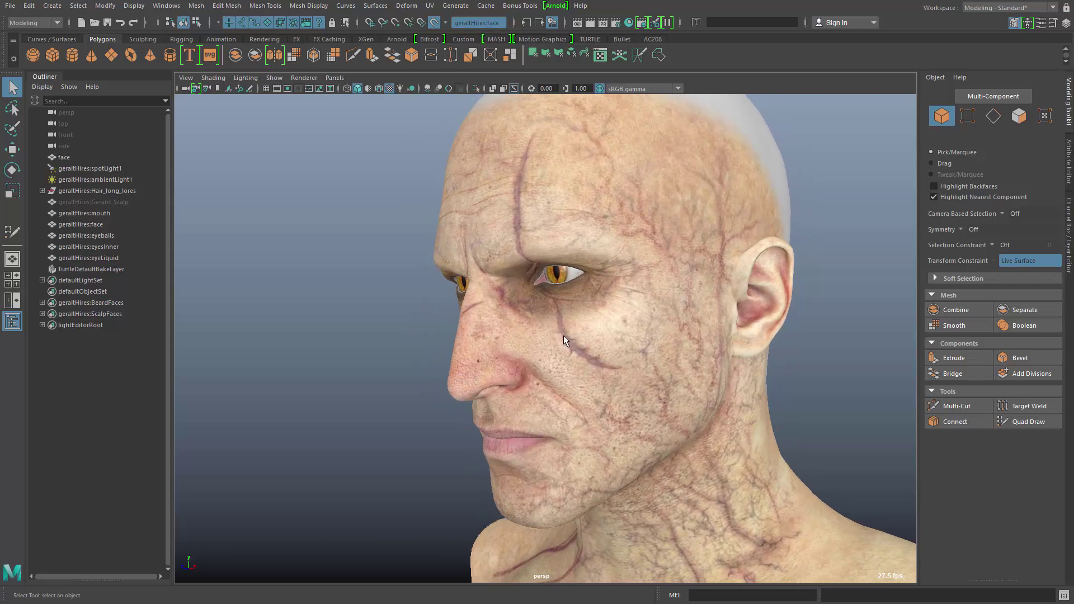
pyautogui.keyDown('alt'); pyautogui.moveTo(580, 349); pyautogui.dragTo(581, 354); pyautogui.keyUp('alt')
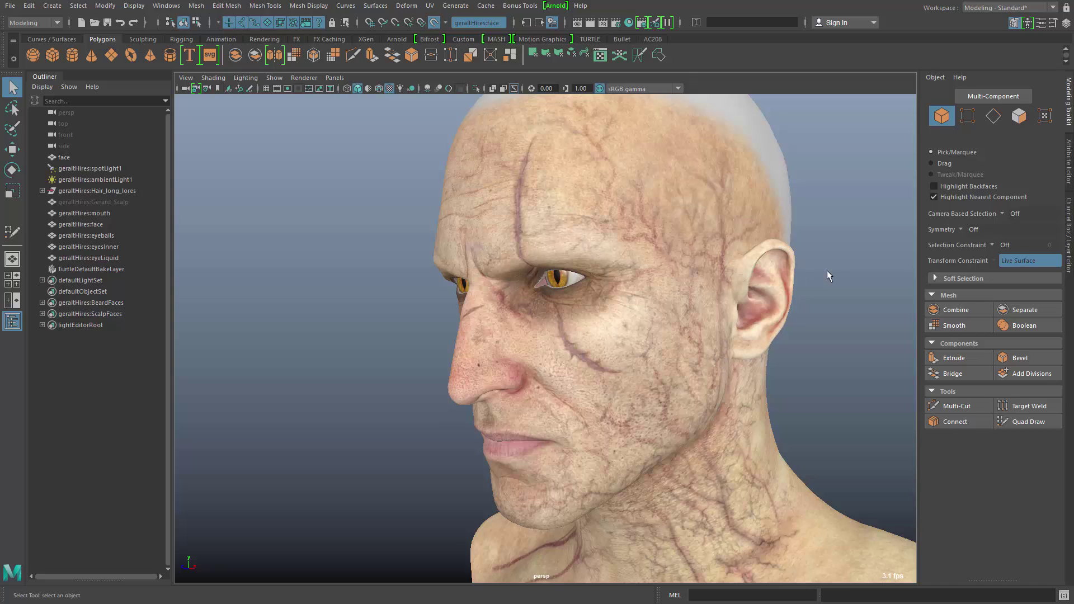
pyautogui.click(961, 229)
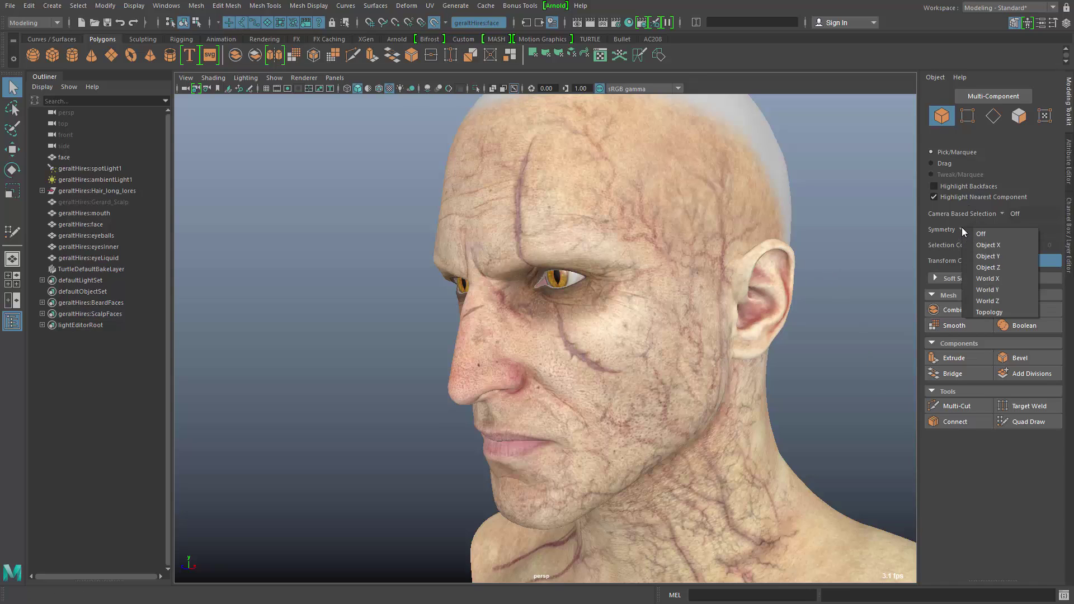
pyautogui.click(998, 278)
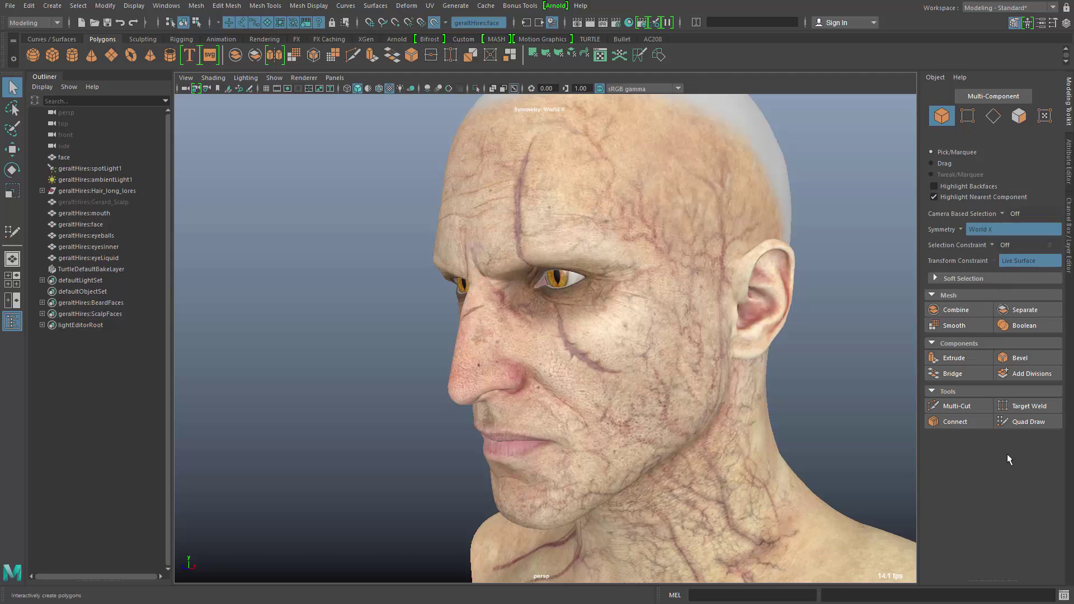
pyautogui.click(1028, 421)
# - Place two rows of Quad Draw dots along the jawline from below the ear to the middle of the chin
pyautogui.keyDown('alt'); pyautogui.moveTo(626, 364); pyautogui.dragTo(679, 370); pyautogui.keyUp('alt')
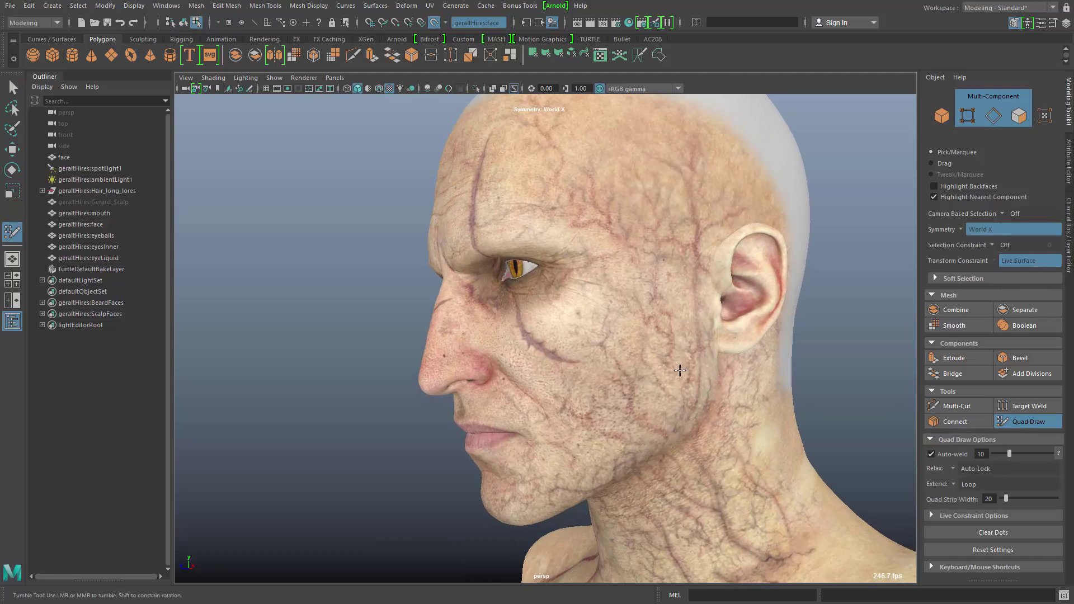
pyautogui.click(669, 352)
pyautogui.keyDown('alt'); pyautogui.moveTo(555, 510); pyautogui.dragTo(628, 490); pyautogui.keyUp('alt')
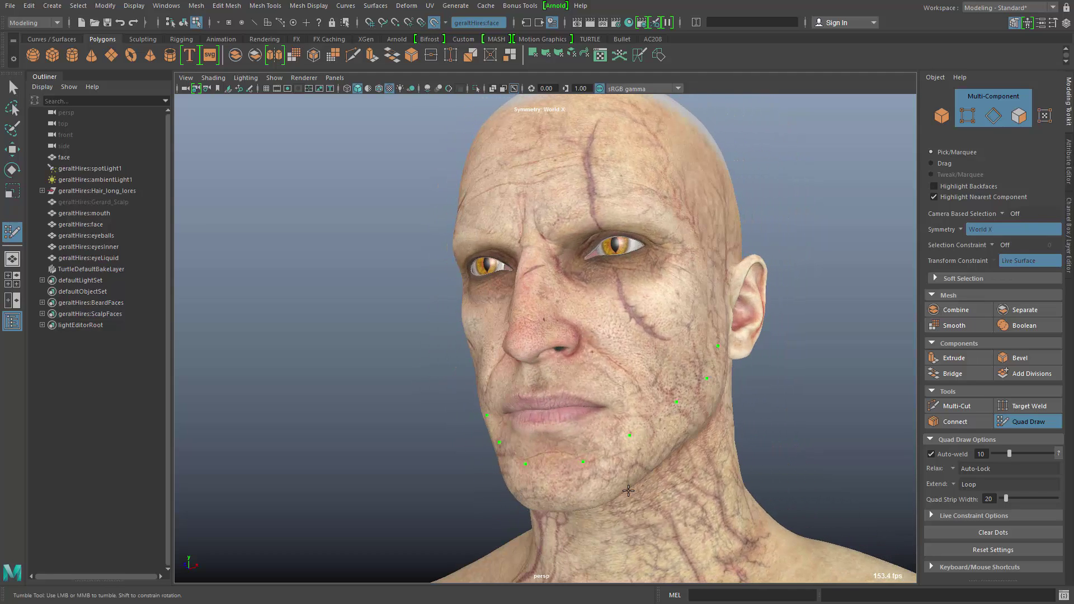
pyautogui.click(551, 467)
pyautogui.click(552, 500)
pyautogui.keyDown('alt'); pyautogui.moveTo(640, 468); pyautogui.dragTo(613, 456); pyautogui.keyUp('alt')
pyautogui.click(613, 461)
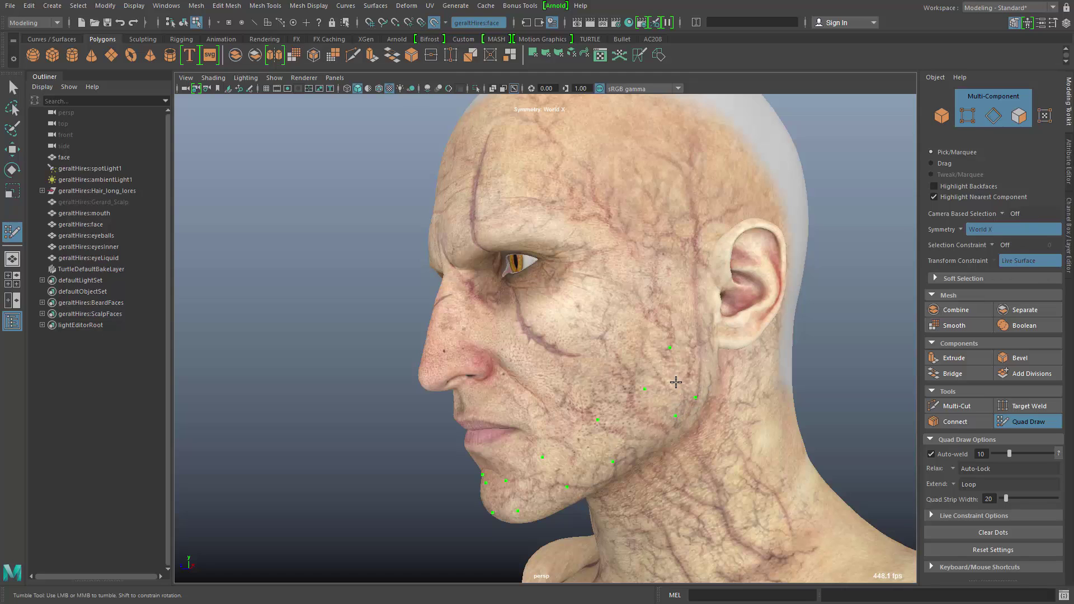
# - Fill the gaps between the dots with quads to form a continuous strip along the jaw and chin
pyautogui.keyDown('shift'); pyautogui.click(674, 382); pyautogui.keyUp('shift')
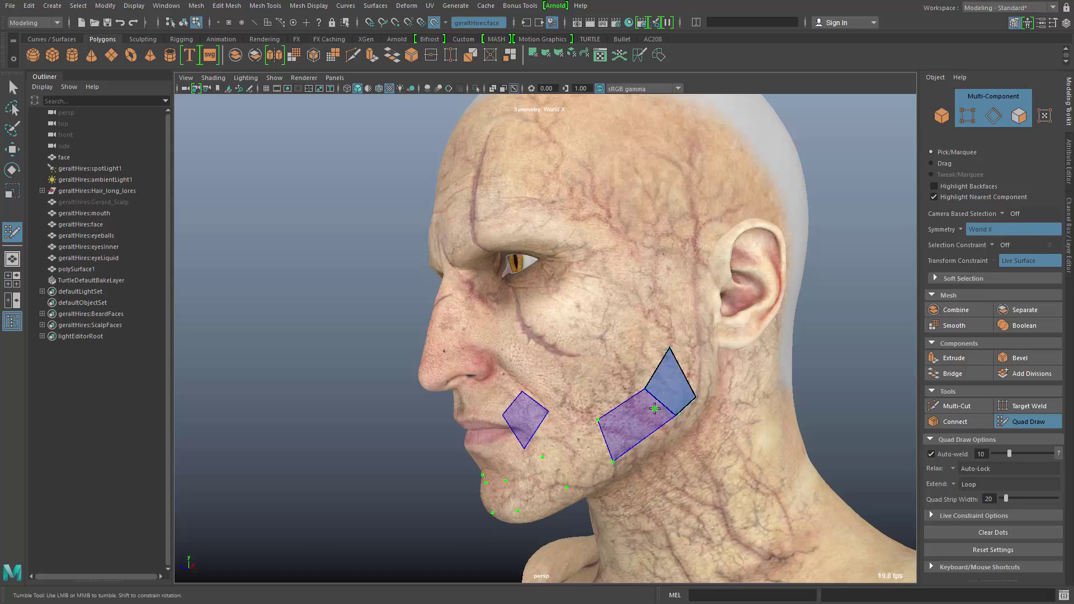
pyautogui.keyDown('shift'); pyautogui.click(651, 411); pyautogui.keyUp('shift')
pyautogui.keyDown('shift'); pyautogui.click(579, 447); pyautogui.keyUp('shift')
pyautogui.keyDown('shift'); pyautogui.click(536, 481); pyautogui.keyUp('shift')
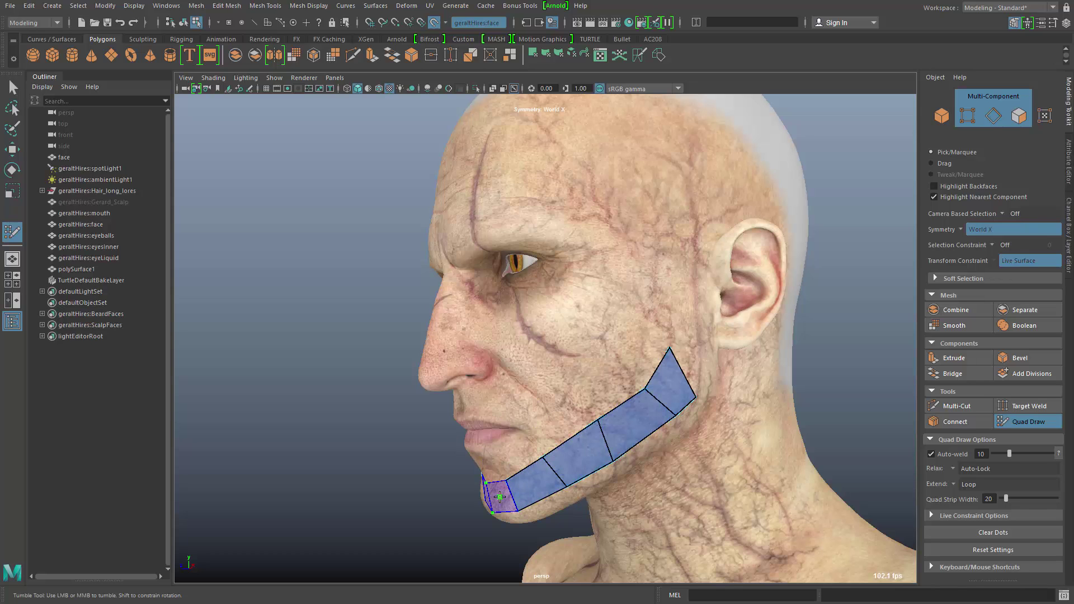
pyautogui.keyDown('shift'); pyautogui.click(500, 497); pyautogui.keyUp('shift')
# - Reposition vertices of the jaw strip along its back half and insert extra edge loops across its long quads
pyautogui.keyDown('alt'); pyautogui.moveTo(571, 522); pyautogui.dragTo(602, 520); pyautogui.keyUp('alt')
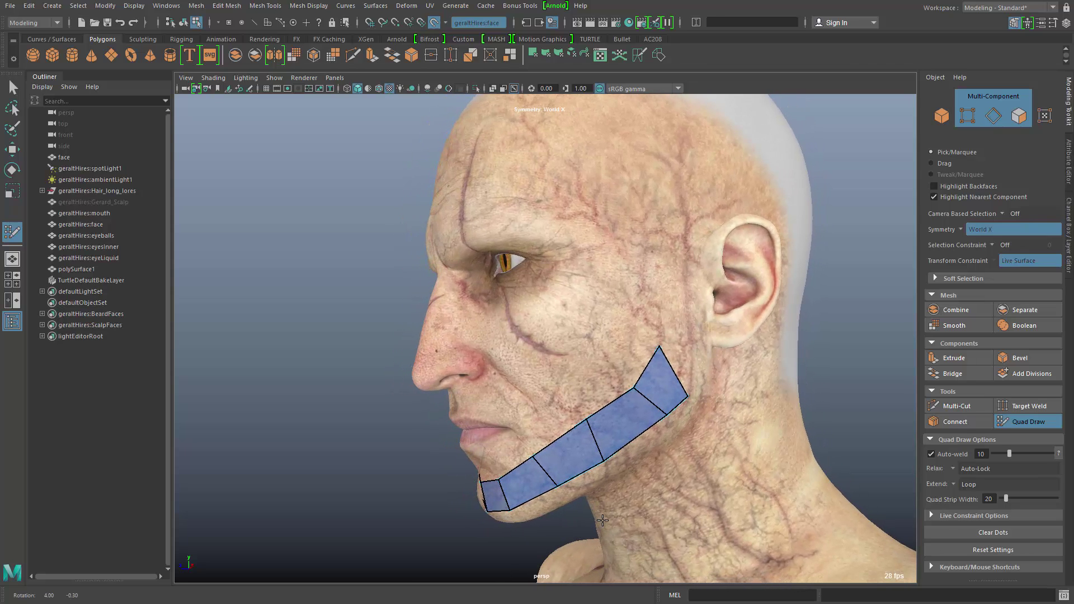
pyautogui.click(526, 392)
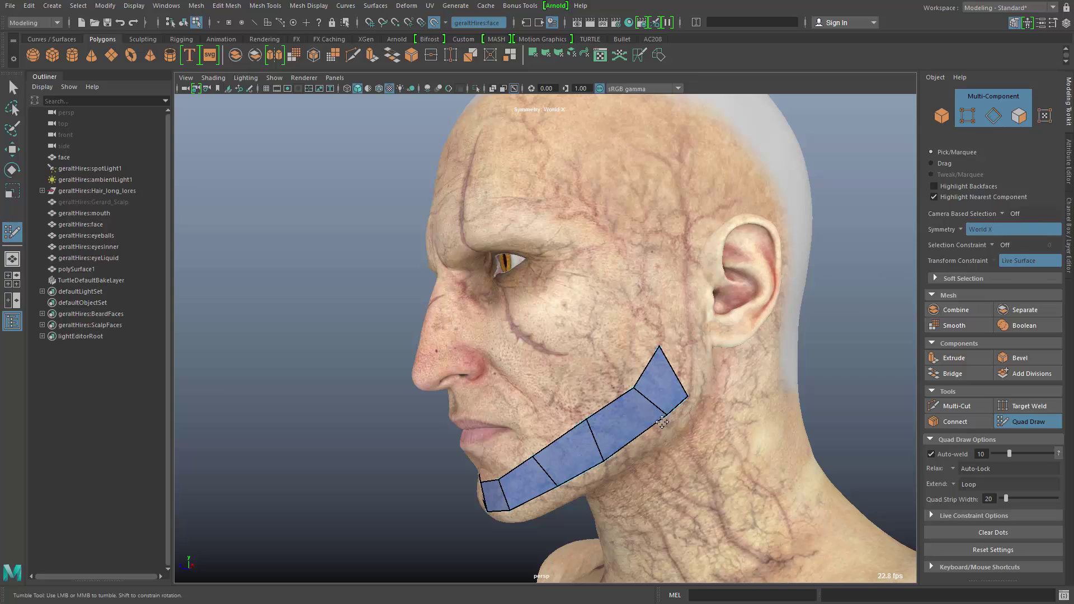
pyautogui.moveTo(662, 422); pyautogui.dragTo(655, 427)
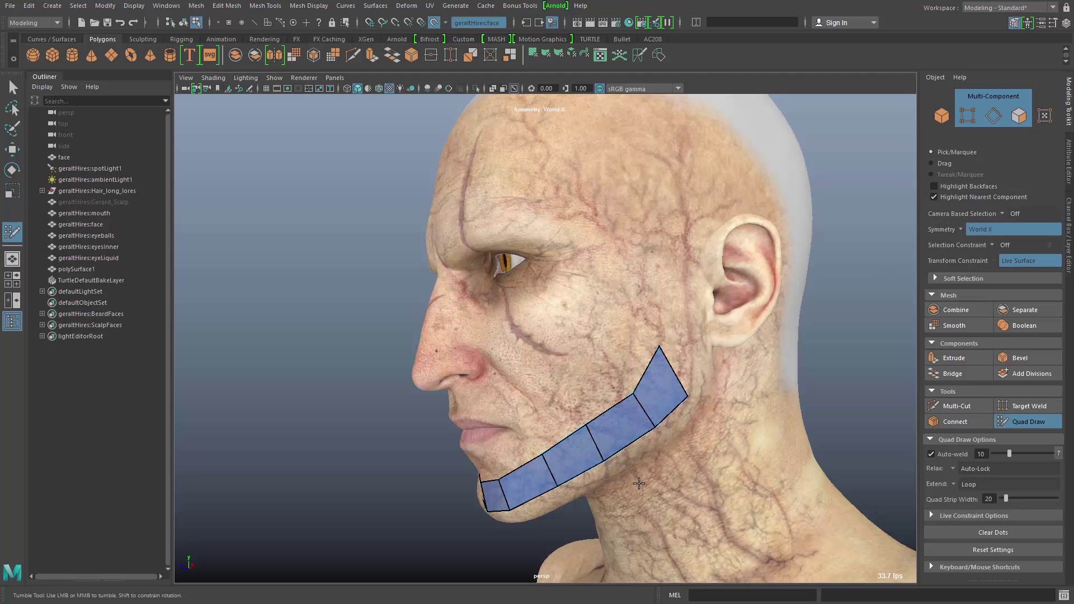
pyautogui.keyDown('ctrl'); pyautogui.click(621, 422); pyautogui.keyUp('ctrl')
# - Set the Quad Draw Extend mode to Loop and extend the strip's lower border twice to add two rows of quads under the jaw
pyautogui.keyDown('alt'); pyautogui.moveTo(581, 519); pyautogui.dragTo(666, 492); pyautogui.keyUp('alt')
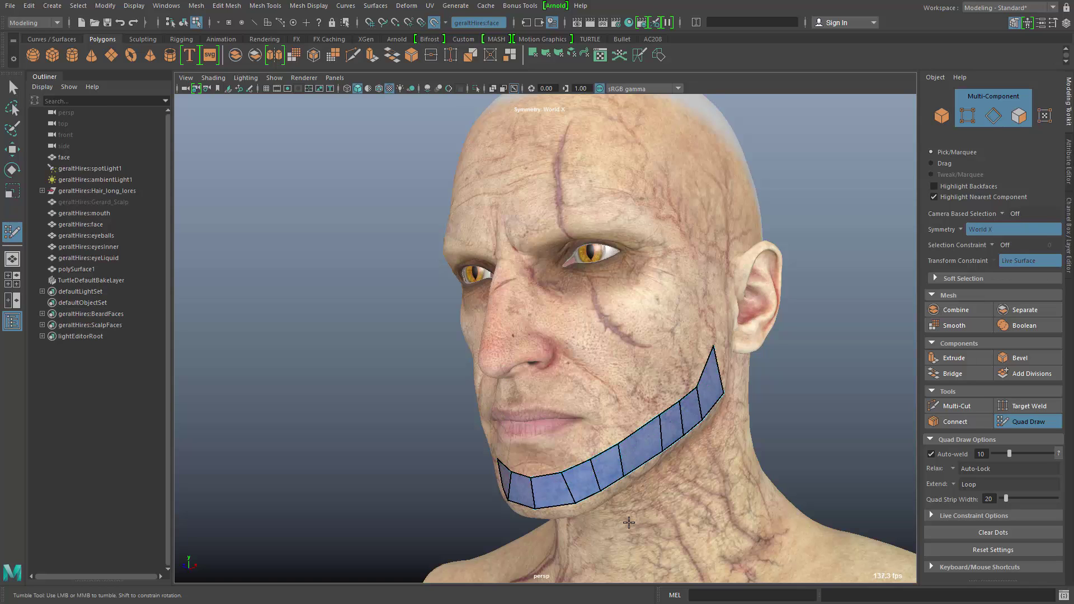
pyautogui.keyDown('alt'); pyautogui.moveTo(581, 495); pyautogui.dragTo(547, 465); pyautogui.keyUp('alt')
pyautogui.keyDown('alt'); pyautogui.moveTo(554, 452); pyautogui.dragTo(551, 436, button='middle'); pyautogui.keyUp('alt')
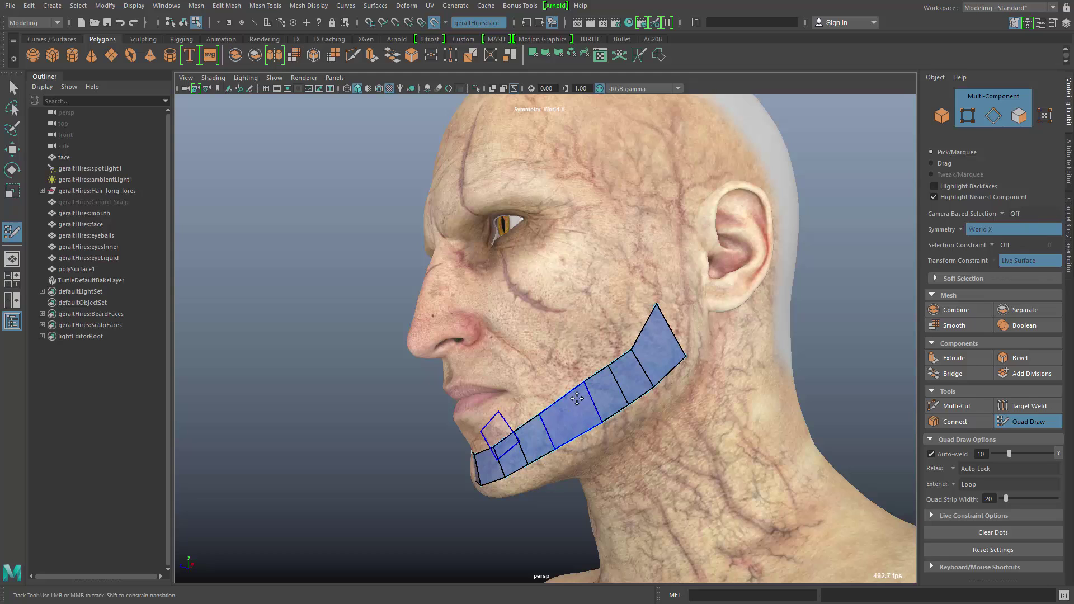
pyautogui.press('Tab')
pyautogui.press('Tab')
pyautogui.moveTo(567, 351)
pyautogui.mouseDown(button='right')
pyautogui.moveTo(508, 384)
pyautogui.moveTo(456, 382)
pyautogui.moveTo(509, 414)
pyautogui.moveTo(448, 379)
pyautogui.moveTo(460, 387)
pyautogui.mouseUp(button='right')
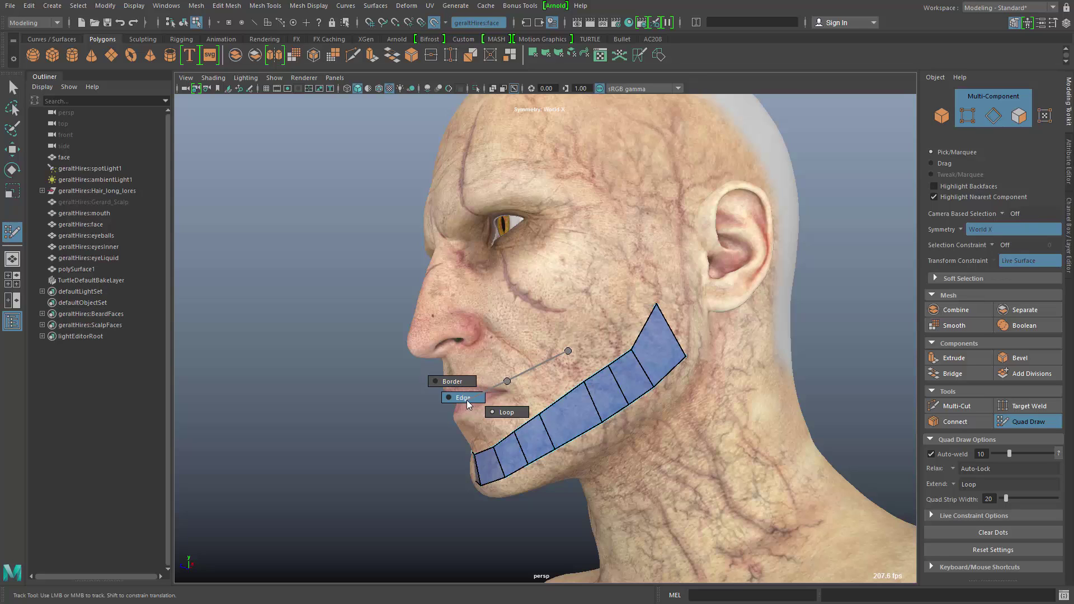
pyautogui.moveTo(468, 401); pyautogui.dragTo(511, 417, button='right')
pyautogui.keyDown('alt'); pyautogui.moveTo(633, 459); pyautogui.dragTo(681, 379); pyautogui.keyUp('alt')
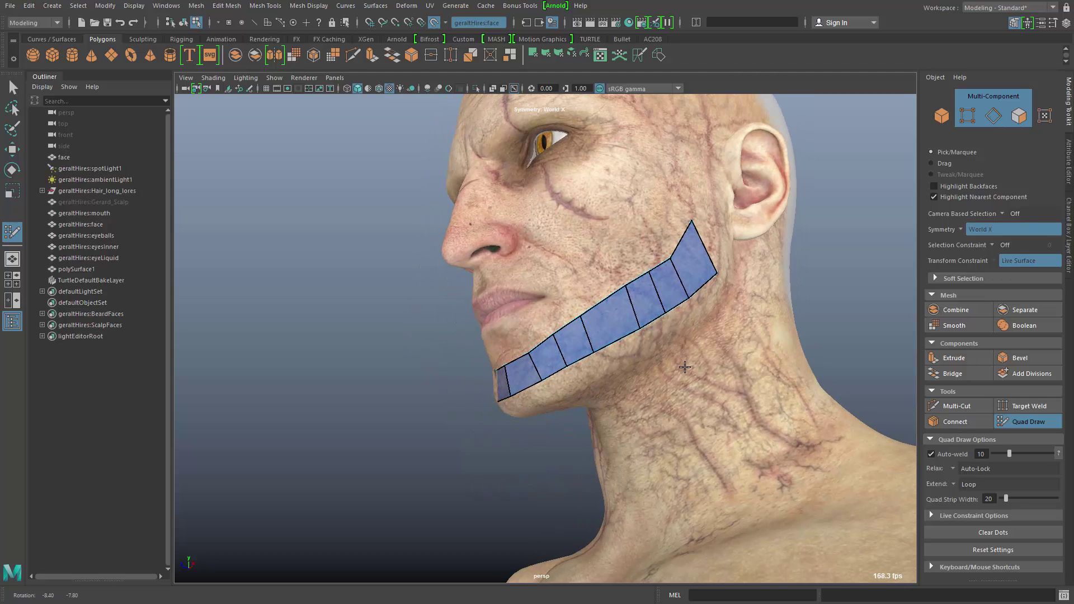
pyautogui.click(631, 362)
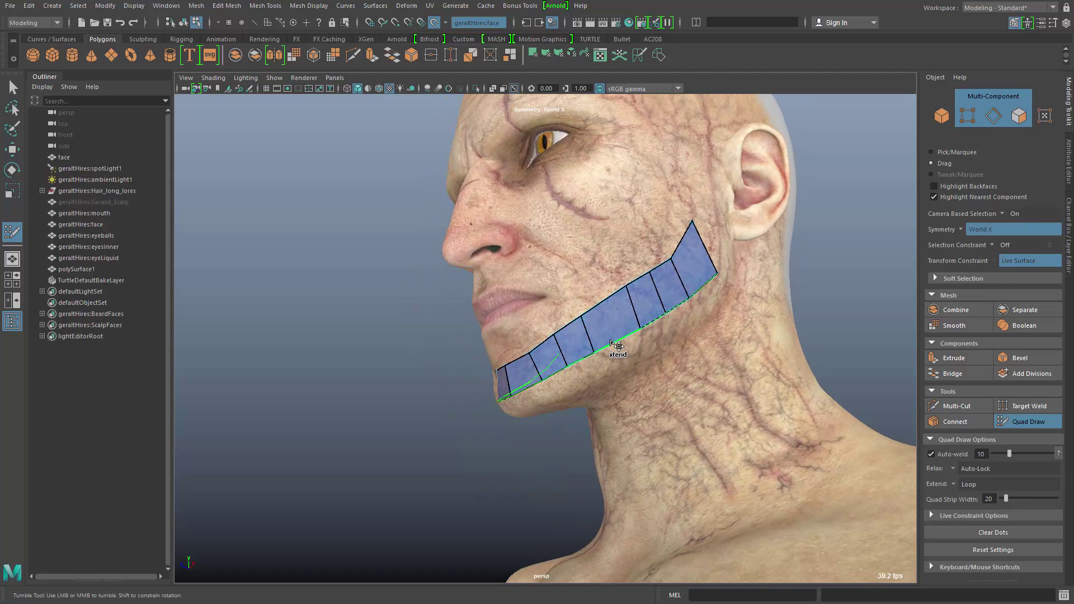
pyautogui.moveTo(614, 343); pyautogui.dragTo(636, 367)
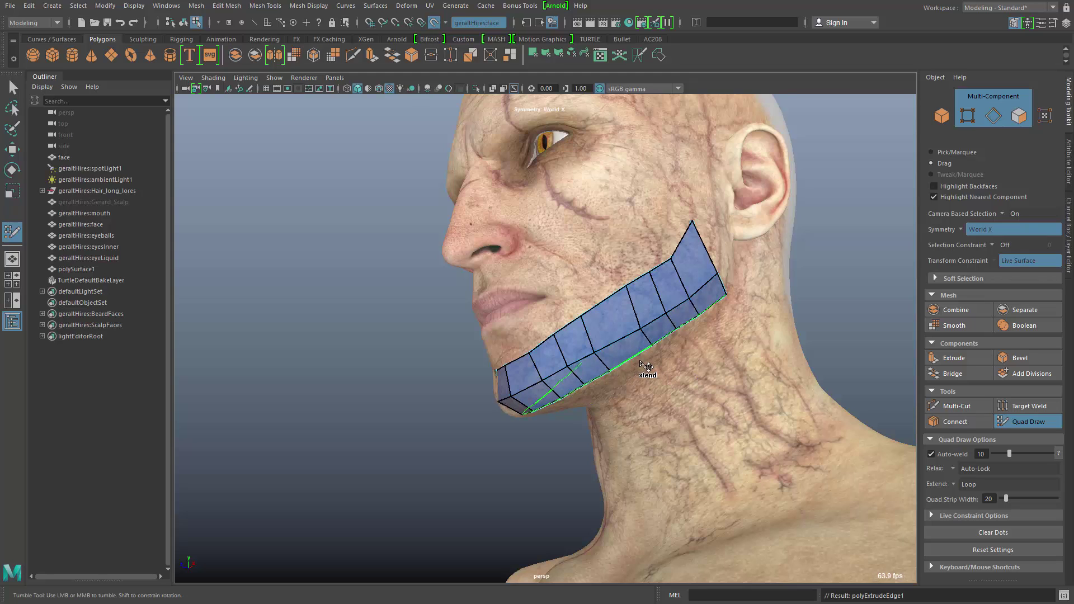
pyautogui.moveTo(637, 362); pyautogui.dragTo(658, 369)
# - Review the Live Constraint Options and examine the jaw mesh from the side, front and below
pyautogui.keyDown('alt'); pyautogui.moveTo(676, 470); pyautogui.dragTo(730, 422); pyautogui.keyUp('alt')
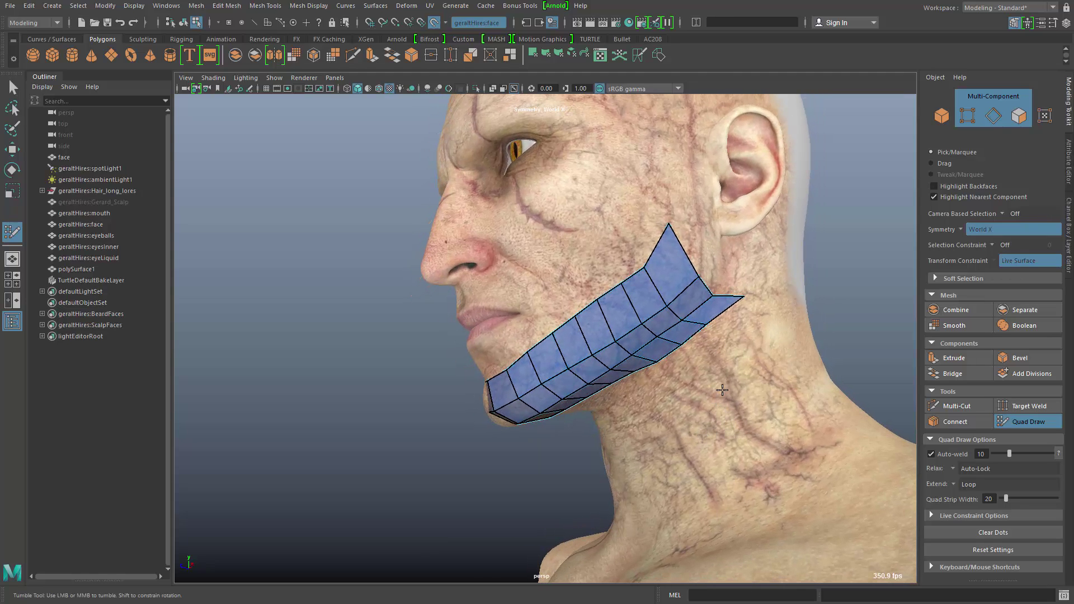
pyautogui.moveTo(703, 385)
pyautogui.keyDown('alt'); pyautogui.mouseDown()
pyautogui.moveTo(674, 386)
pyautogui.moveTo(706, 383)
pyautogui.mouseUp(); pyautogui.keyUp('alt')
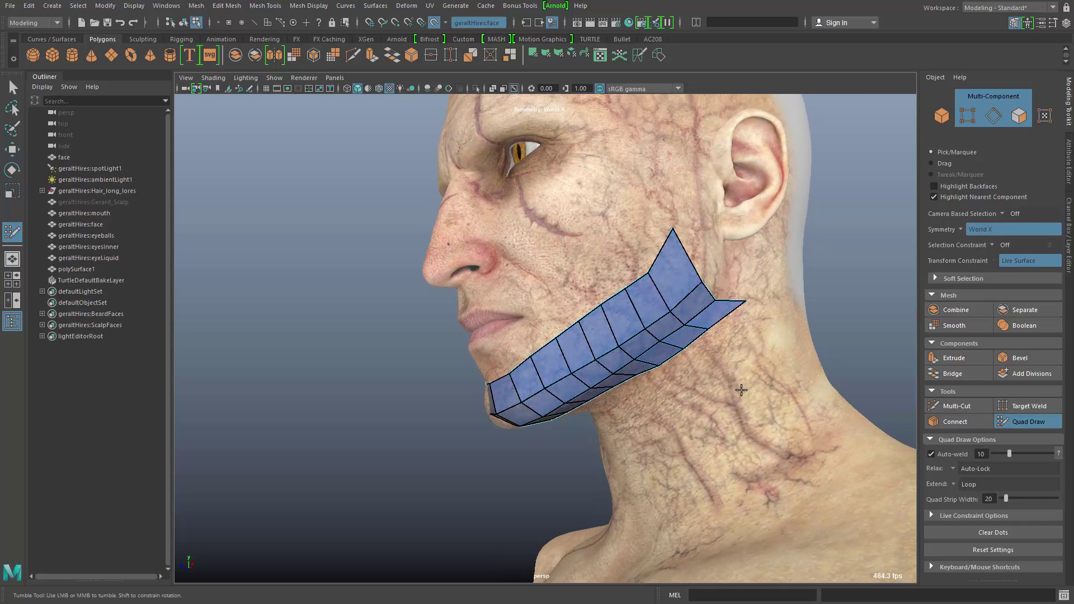
pyautogui.keyDown('alt'); pyautogui.moveTo(741, 390); pyautogui.dragTo(907, 500, button='right'); pyautogui.keyUp('alt')
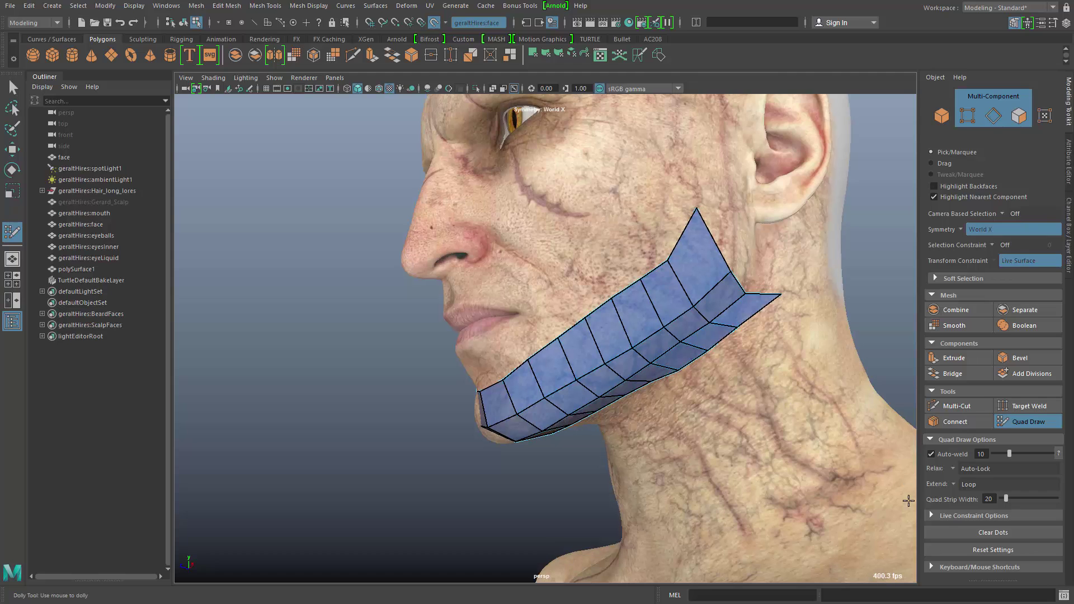
pyautogui.keyDown('alt'); pyautogui.moveTo(901, 479); pyautogui.dragTo(722, 441); pyautogui.keyUp('alt')
pyautogui.click(984, 516)
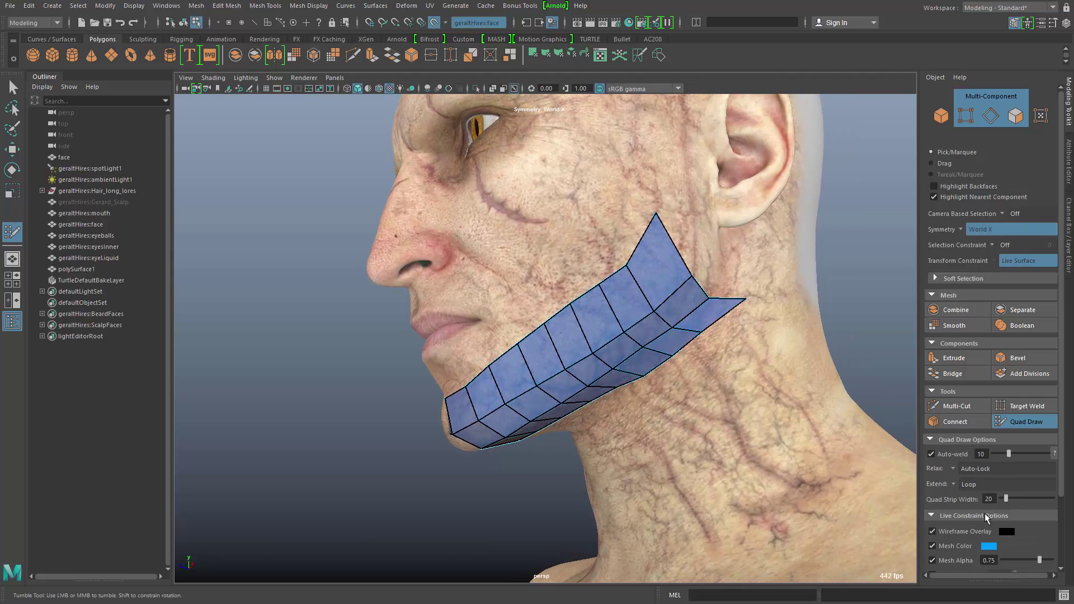
pyautogui.scroll(-1, 1010, 499)
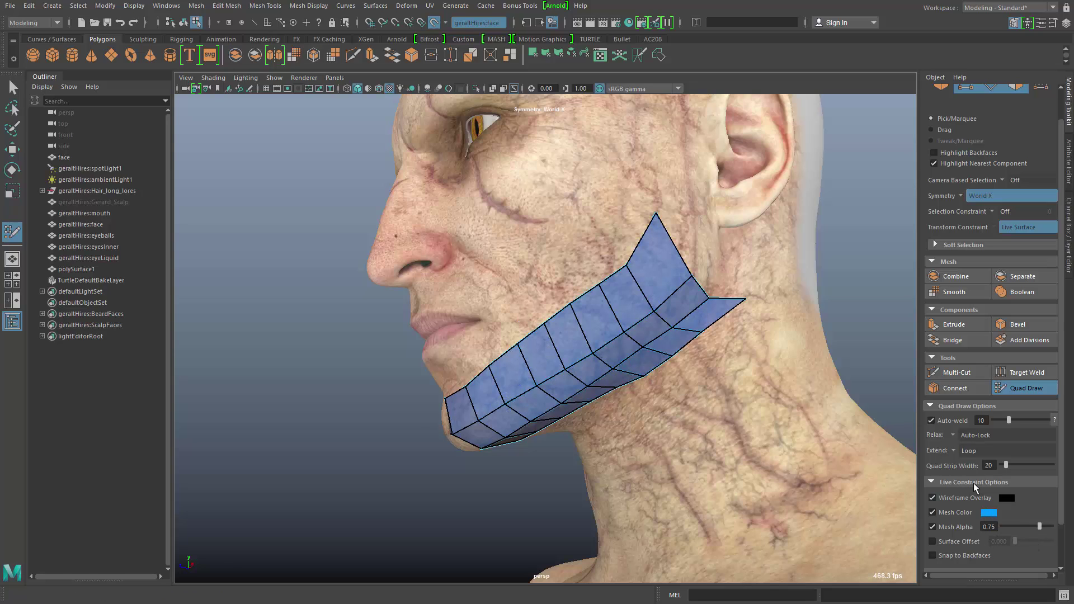
pyautogui.keyDown('alt'); pyautogui.moveTo(727, 423); pyautogui.dragTo(457, 438); pyautogui.keyUp('alt')
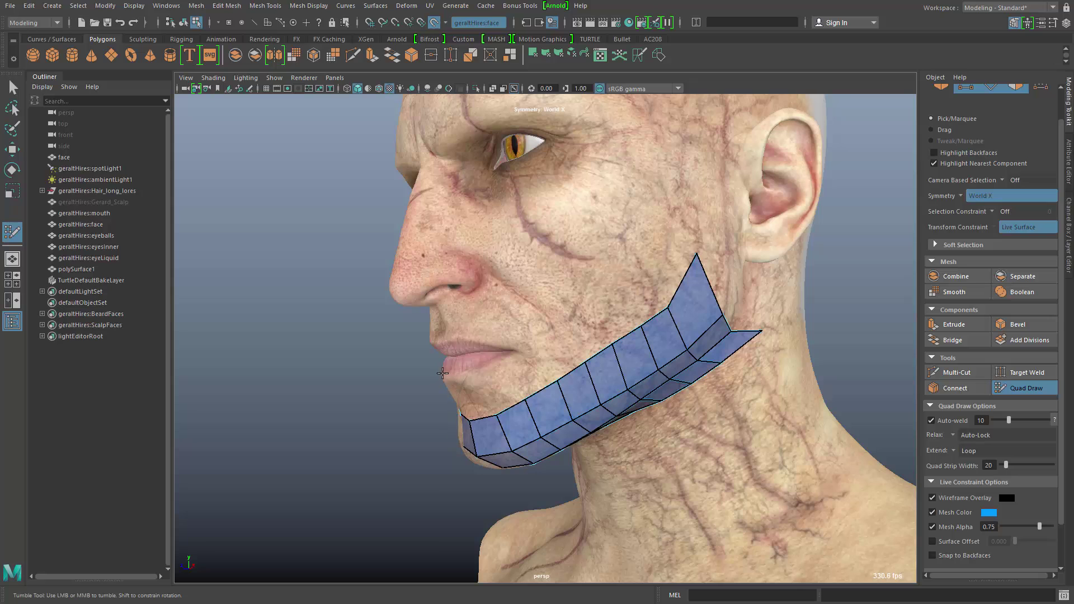
pyautogui.keyDown('alt'); pyautogui.moveTo(643, 462); pyautogui.dragTo(576, 403); pyautogui.keyUp('alt')
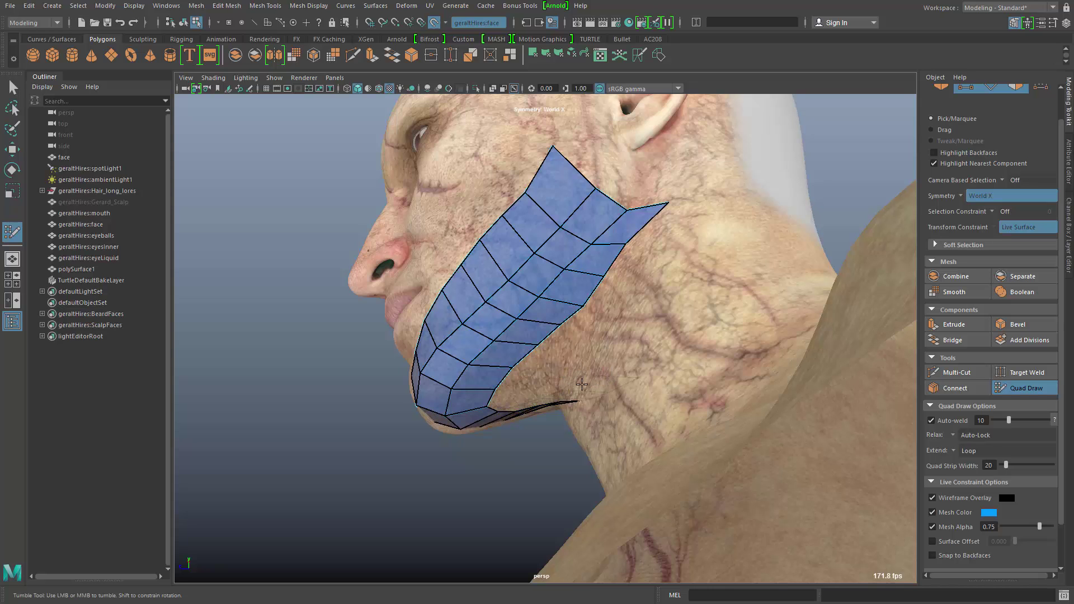
pyautogui.keyDown('alt'); pyautogui.moveTo(664, 462); pyautogui.dragTo(725, 444); pyautogui.keyUp('alt')
pyautogui.keyDown('alt'); pyautogui.middleClick(725, 444); pyautogui.keyUp('alt')
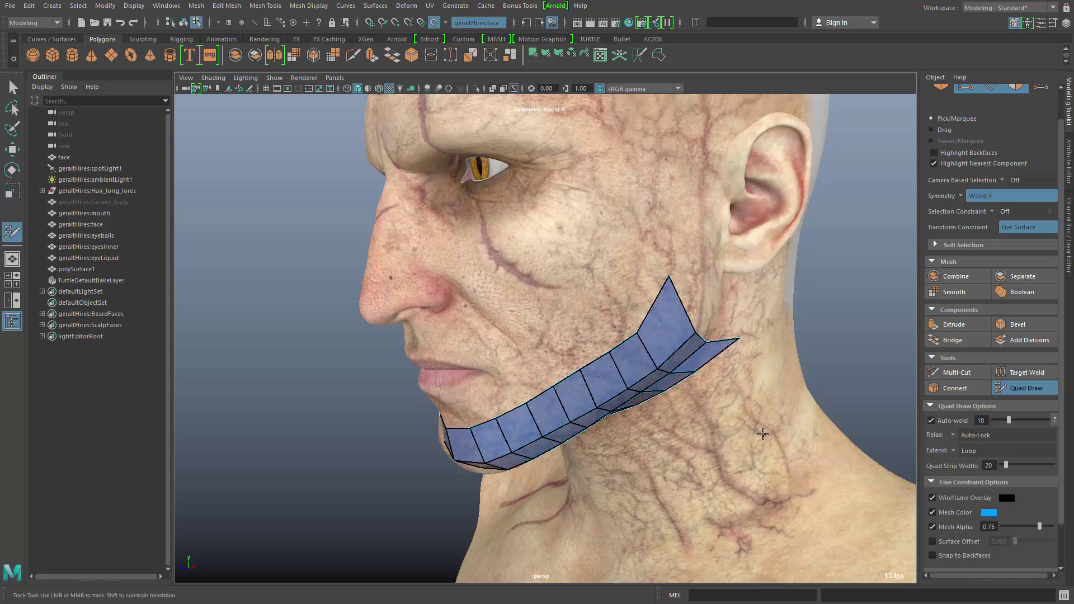
pyautogui.keyDown('alt'); pyautogui.moveTo(803, 422); pyautogui.dragTo(687, 418); pyautogui.keyUp('alt')
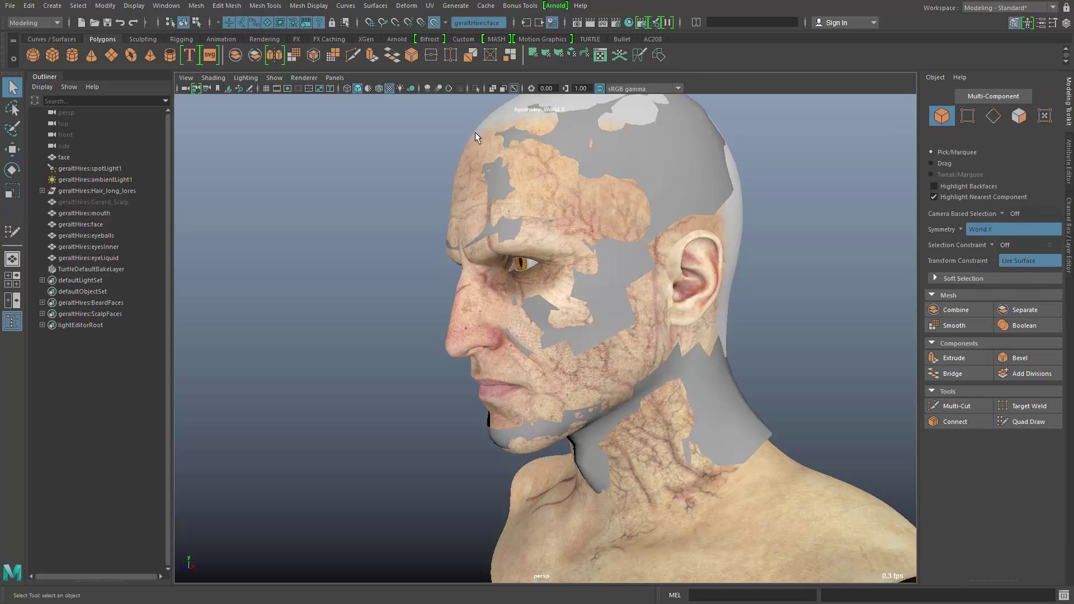
# - Select the low-poly face mesh, move it forward away from the high-resolution head, and undo the move
pyautogui.click(740, 395)
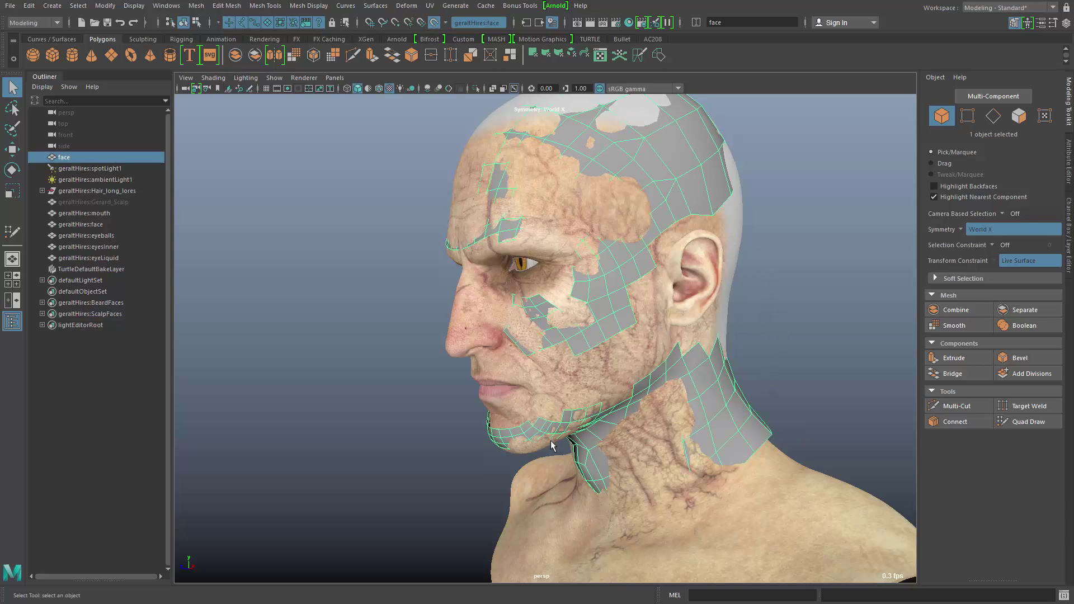
pyautogui.press('w')
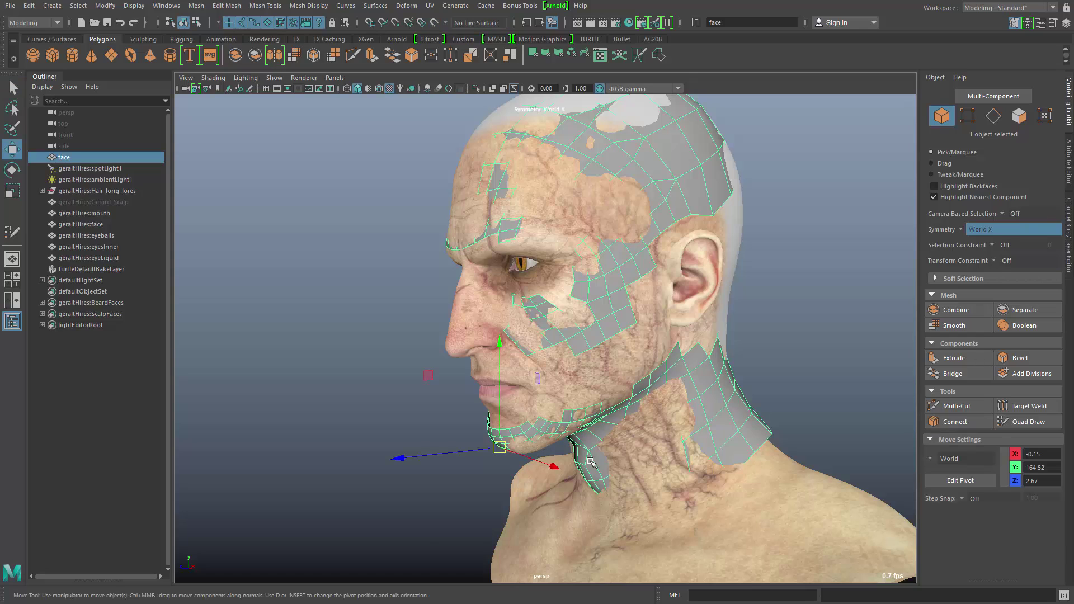
pyautogui.moveTo(461, 442); pyautogui.dragTo(366, 456)
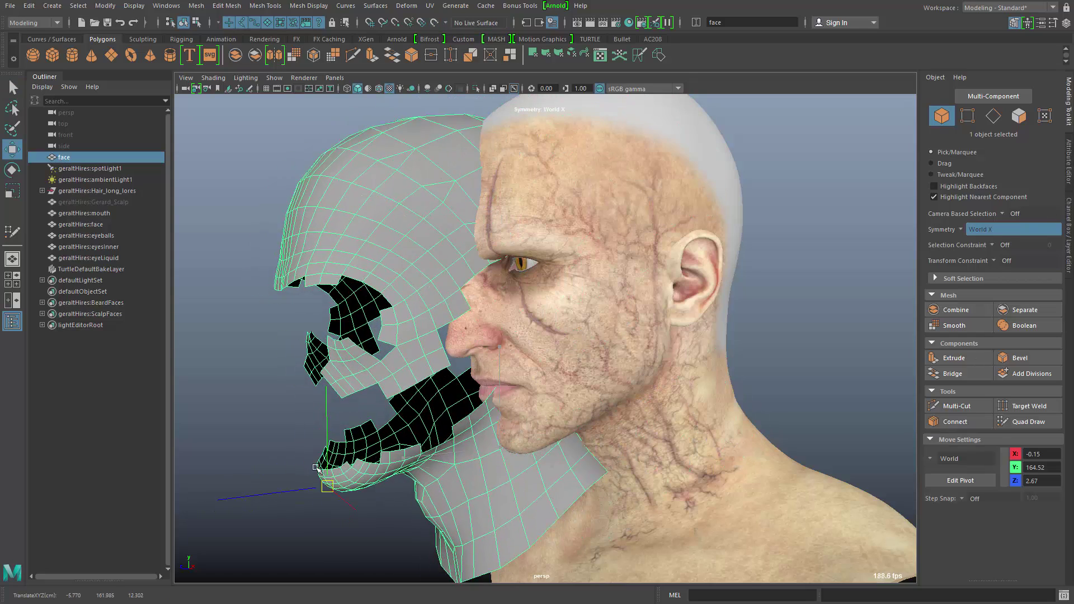
pyautogui.hotkey('ctrl', 'z')
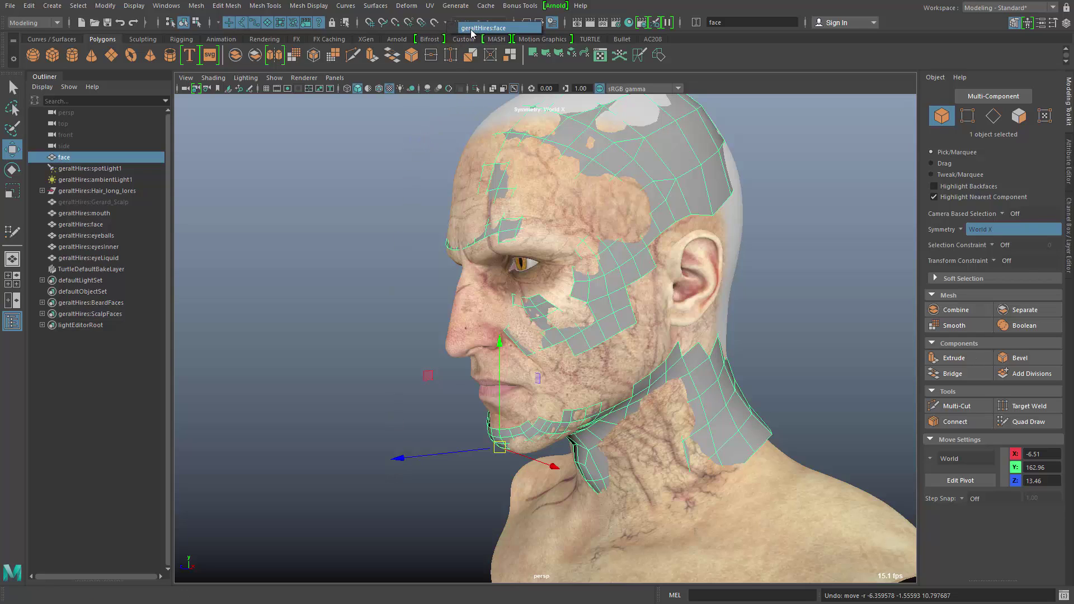
# - Make the high-resolution geraltHires:face mesh the live surface again
pyautogui.click(476, 29)
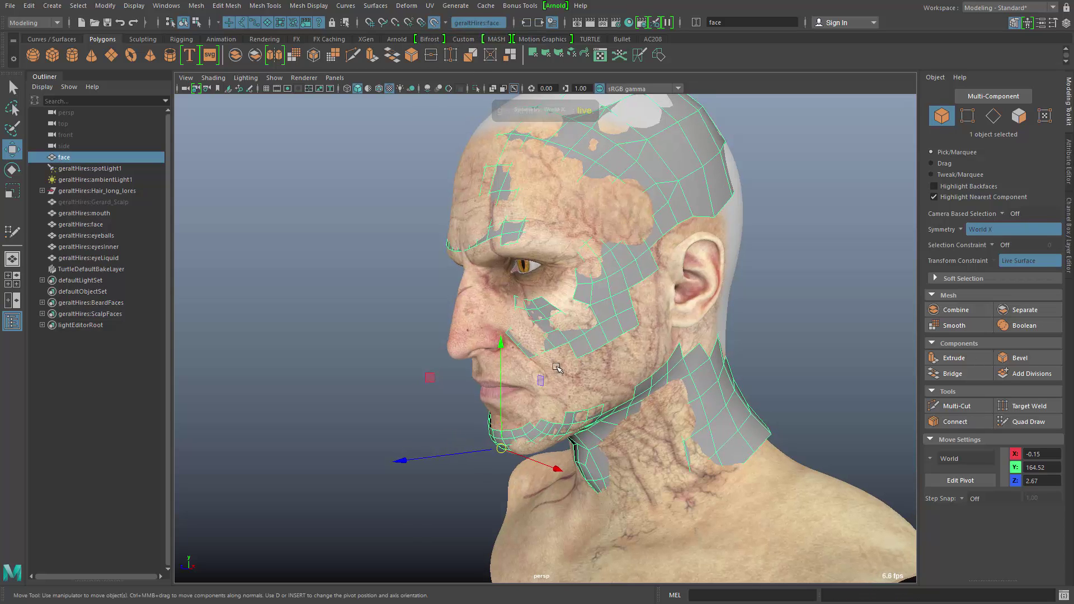
pyautogui.keyDown('alt'); pyautogui.moveTo(652, 248); pyautogui.dragTo(743, 369); pyautogui.keyUp('alt')
pyautogui.keyDown('alt'); pyautogui.moveTo(764, 364); pyautogui.dragTo(669, 400); pyautogui.keyUp('alt')
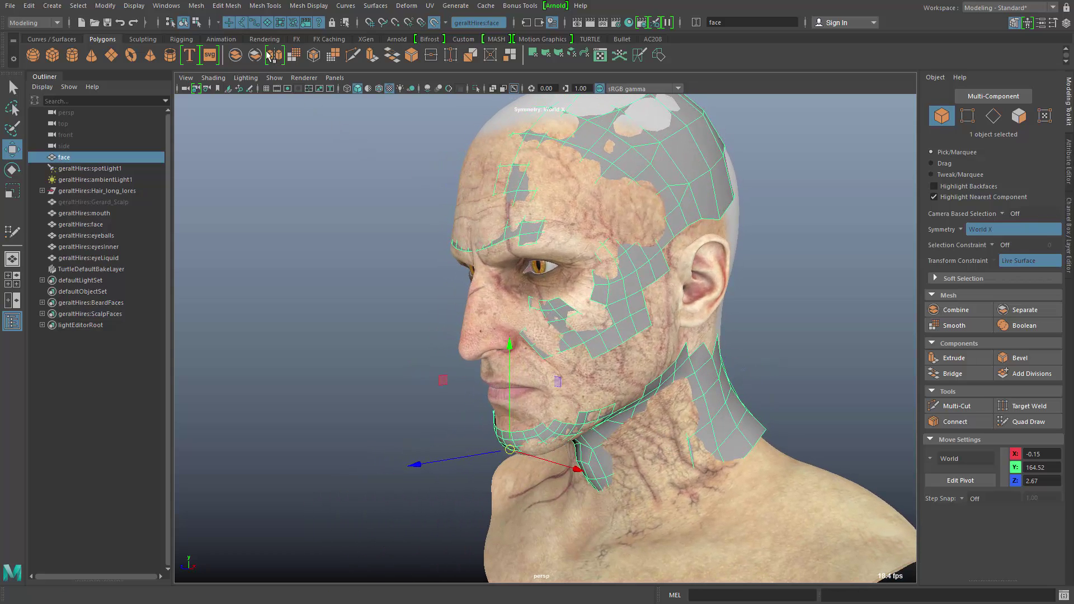
# - Conform the low-poly face mesh to the live surface with projection Along Normals and a surface offset of 0
pyautogui.click(196, 6)
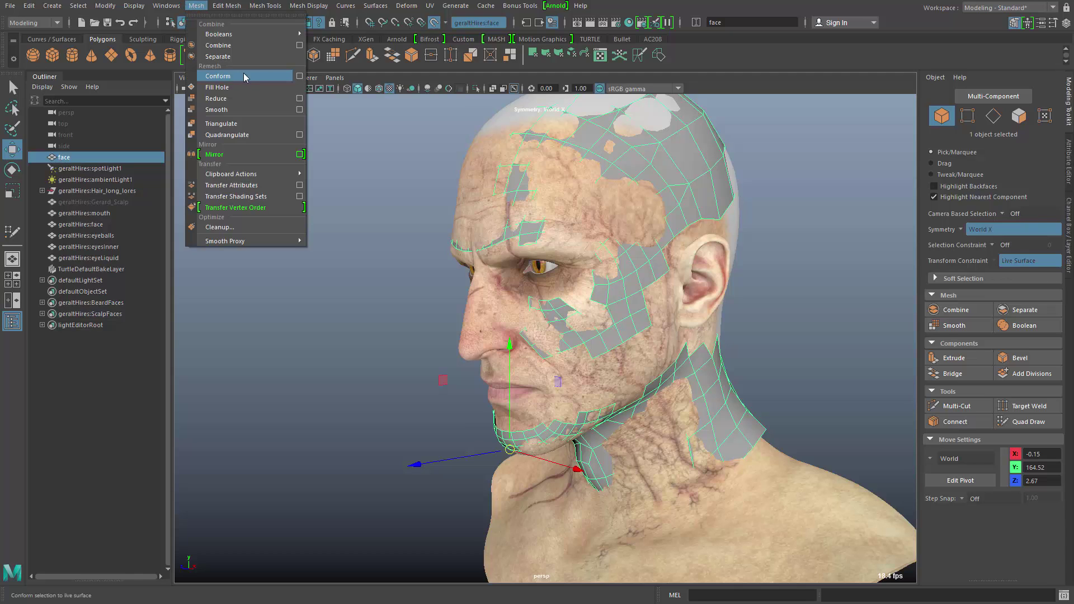
pyautogui.click(300, 76)
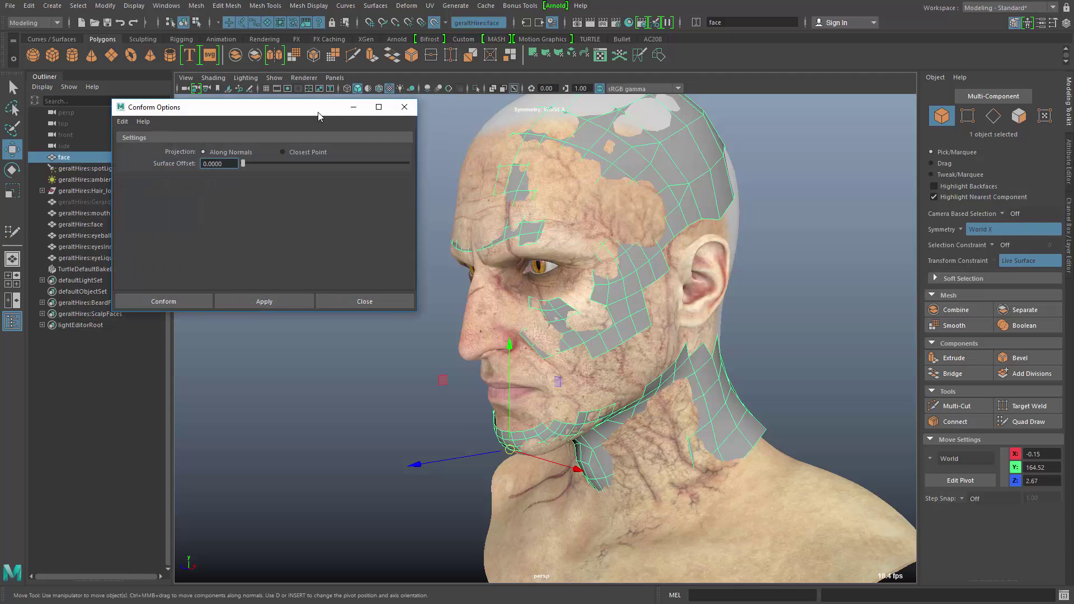
pyautogui.moveTo(317, 116); pyautogui.dragTo(352, 98)
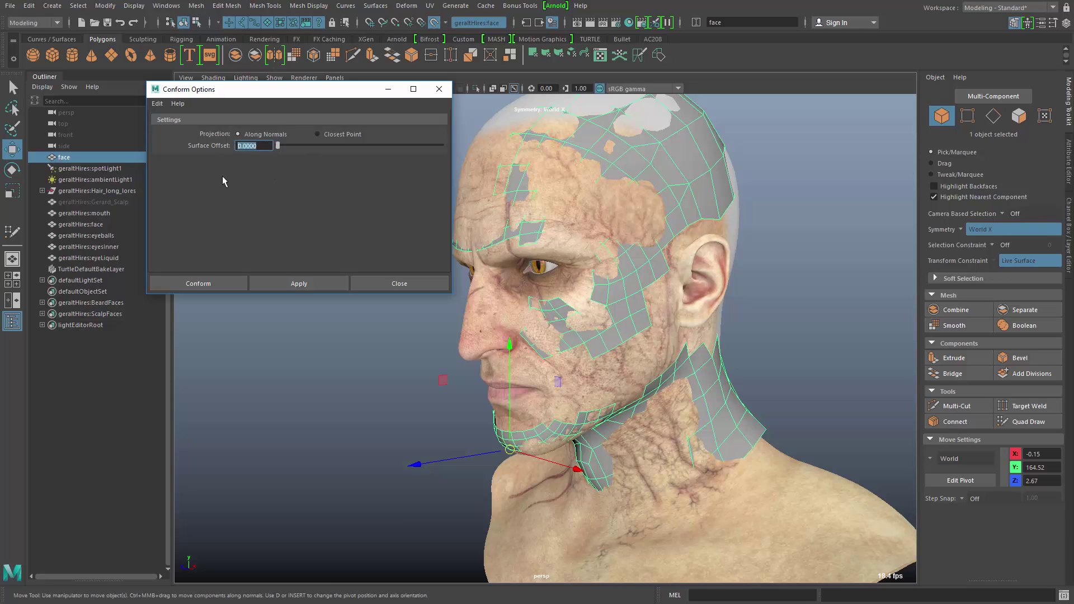
pyautogui.click(205, 284)
pyautogui.keyDown('alt'); pyautogui.moveTo(484, 420); pyautogui.dragTo(507, 432); pyautogui.keyUp('alt')
pyautogui.keyDown('alt'); pyautogui.moveTo(522, 448); pyautogui.dragTo(593, 481, button='right'); pyautogui.keyUp('alt')
pyautogui.keyDown('alt'); pyautogui.moveTo(580, 440); pyautogui.dragTo(594, 448, button='middle'); pyautogui.keyUp('alt')
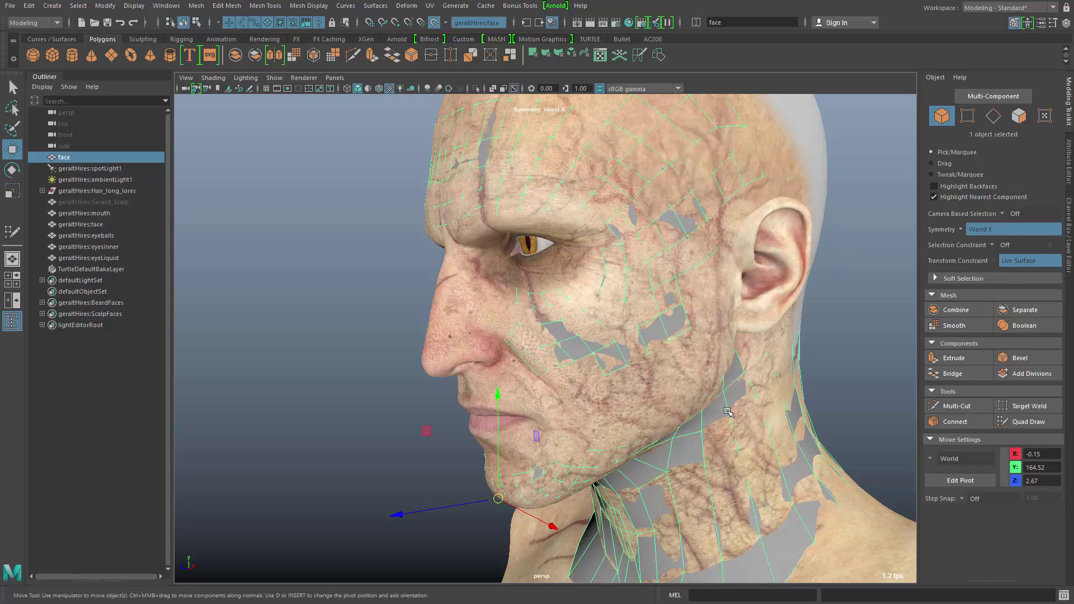
# - Switch from World X to topological symmetry using an edge at the center of the chin, with Quad Draw active on the face mesh
pyautogui.press('y')
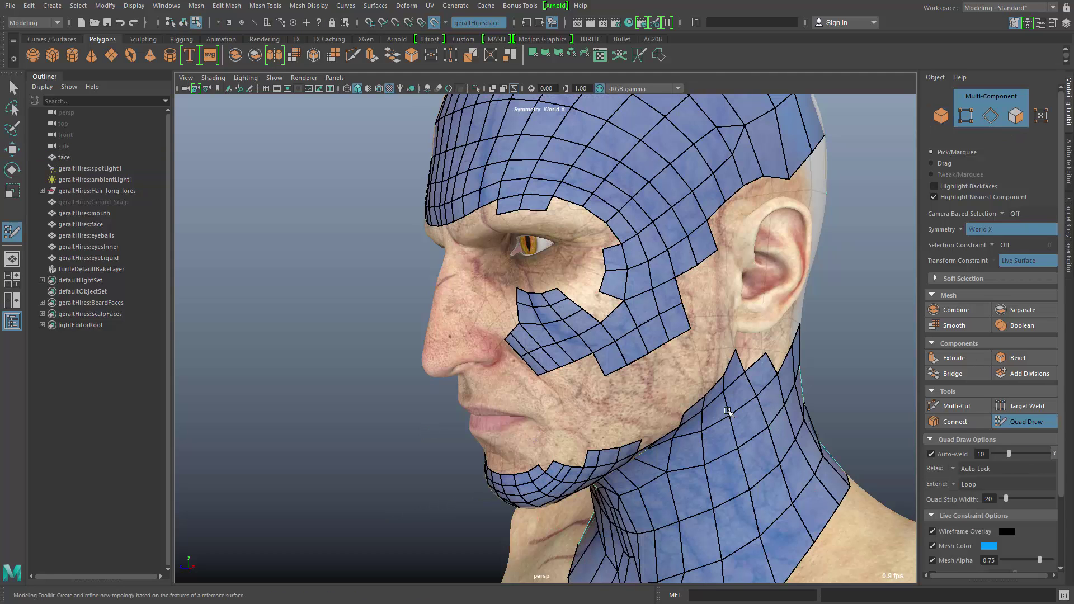
pyautogui.keyDown('alt'); pyautogui.moveTo(741, 403); pyautogui.dragTo(718, 435); pyautogui.keyUp('alt')
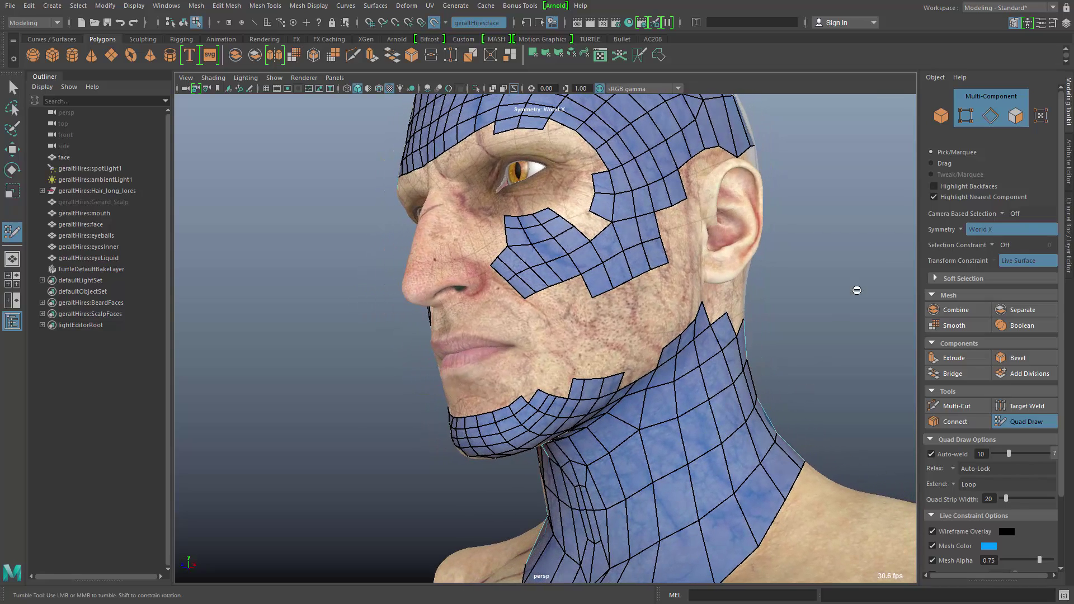
pyautogui.click(962, 229)
pyautogui.click(1000, 309)
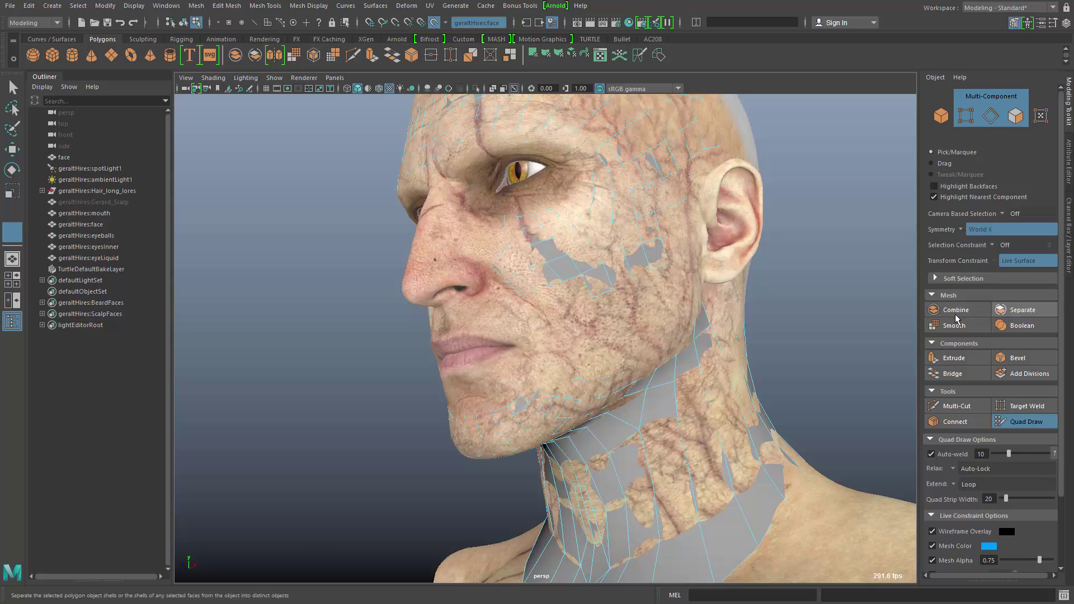
pyautogui.keyDown('alt'); pyautogui.moveTo(692, 404); pyautogui.dragTo(730, 396); pyautogui.keyUp('alt')
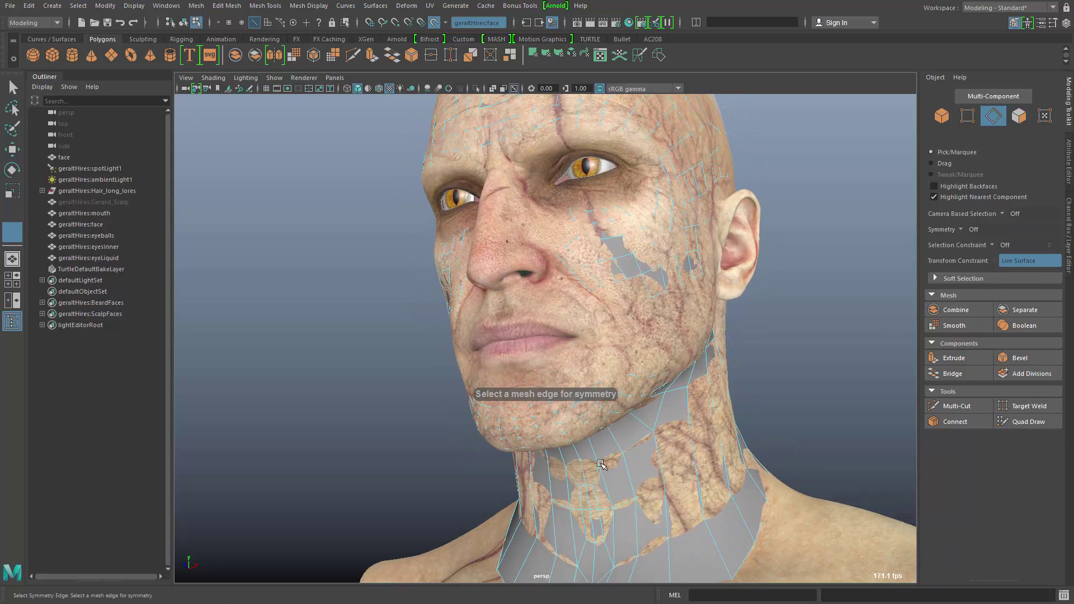
pyautogui.click(513, 413)
pyautogui.keyDown('alt'); pyautogui.moveTo(714, 486); pyautogui.dragTo(658, 490); pyautogui.keyUp('alt')
pyautogui.click(1026, 421)
pyautogui.moveTo(676, 453)
pyautogui.keyDown('alt'); pyautogui.mouseDown()
pyautogui.moveTo(646, 455)
pyautogui.moveTo(576, 358)
pyautogui.mouseUp(); pyautogui.keyUp('alt')
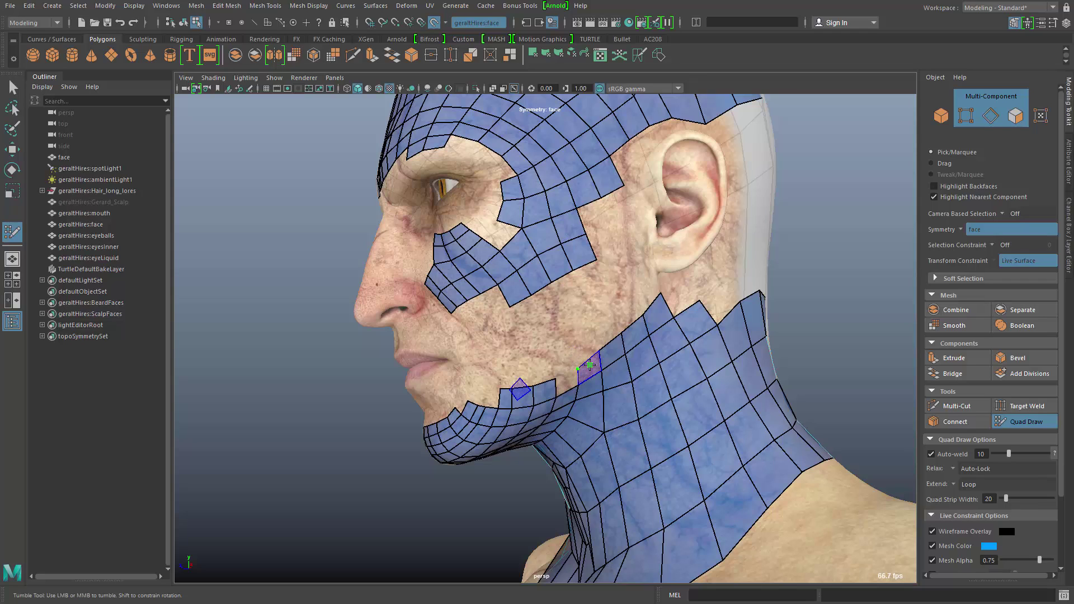
# - Fill the gap between the back of the cheek patch and the jaw strip with a row of Quad Draw quads
pyautogui.click(577, 369)
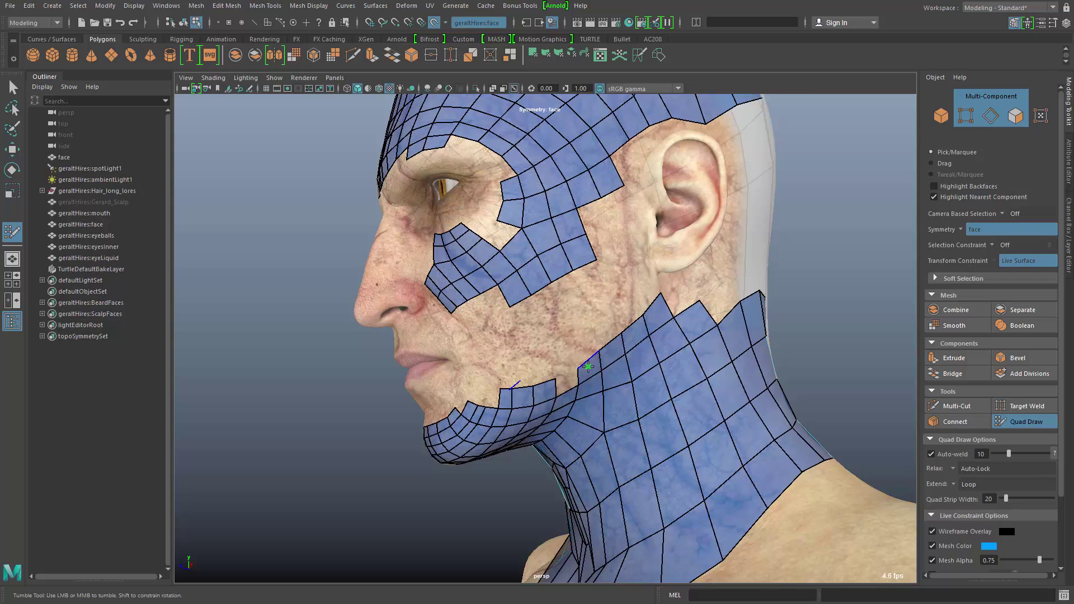
pyautogui.keyDown('shift'); pyautogui.click(588, 368); pyautogui.keyUp('shift')
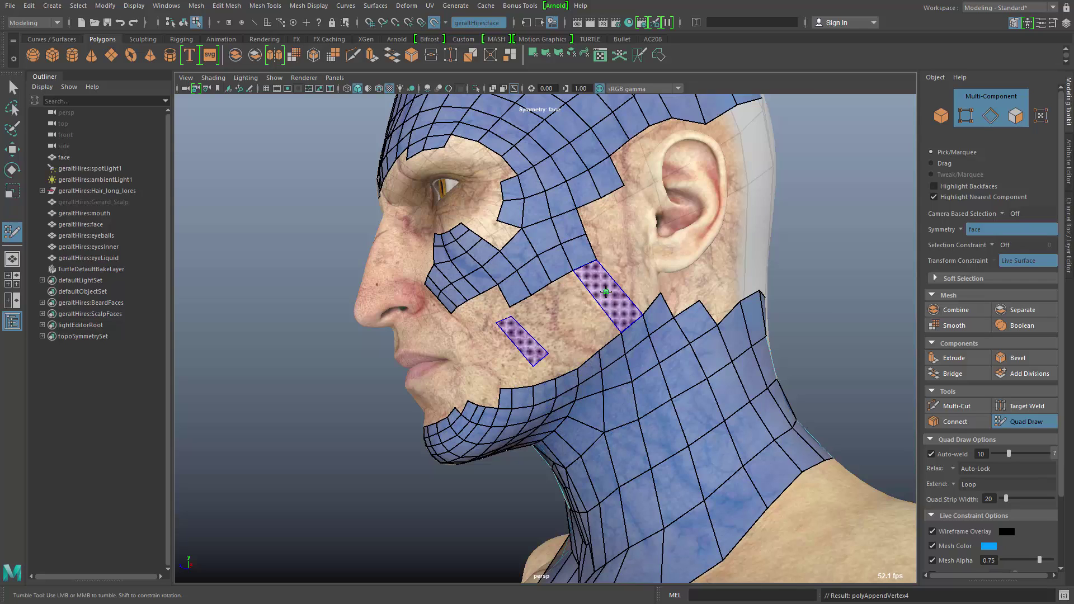
pyautogui.keyDown('shift'); pyautogui.click(605, 292); pyautogui.keyUp('shift')
pyautogui.keyDown('shift'); pyautogui.click(586, 303); pyautogui.keyUp('shift')
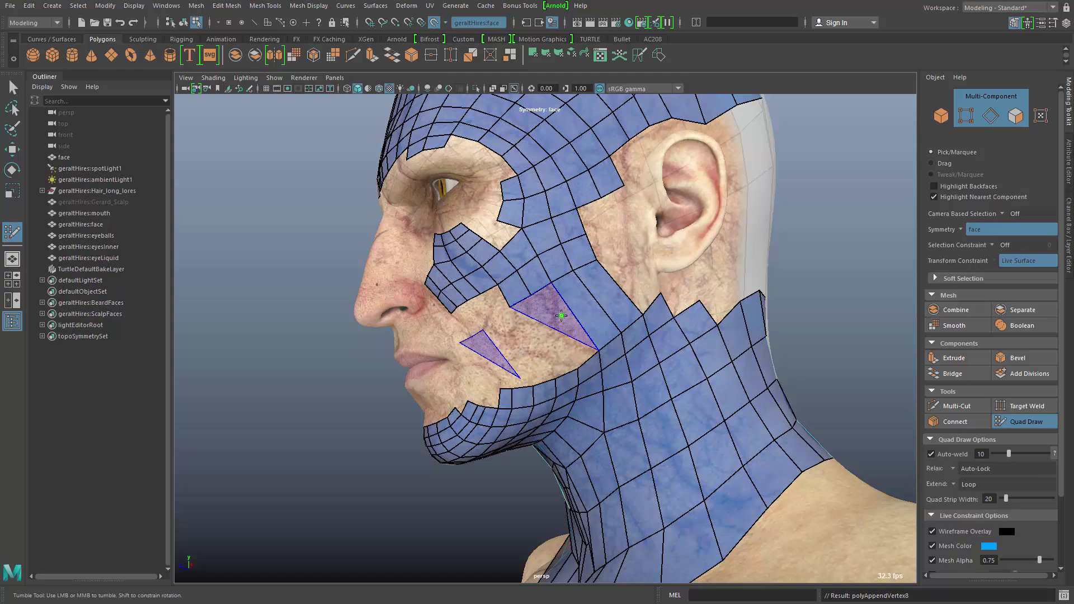
pyautogui.keyDown('shift'); pyautogui.click(561, 316); pyautogui.keyUp('shift')
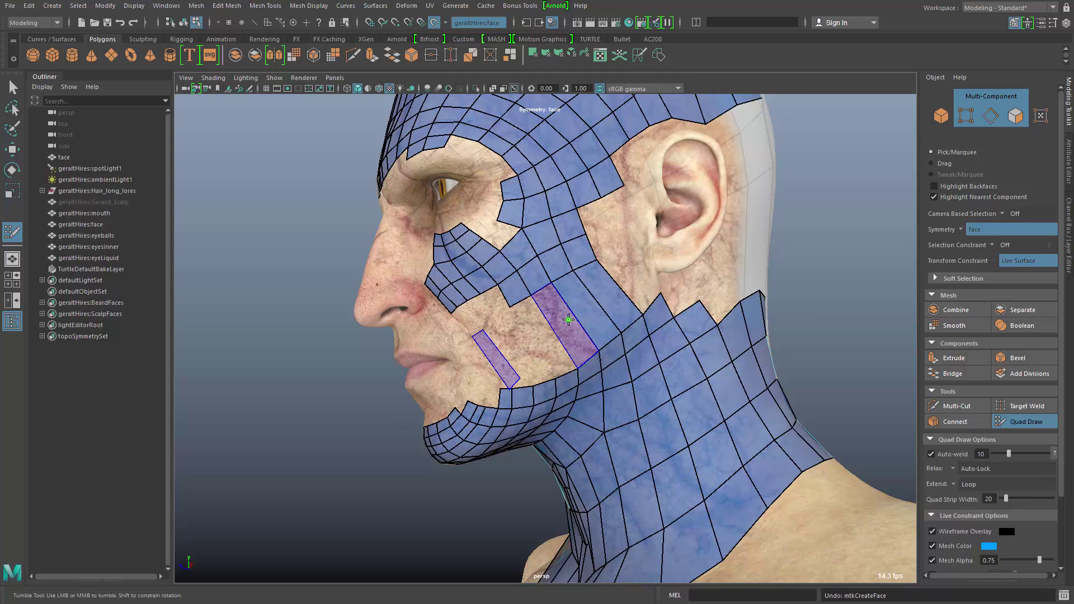
pyautogui.keyDown('shift'); pyautogui.click(542, 326); pyautogui.keyUp('shift')
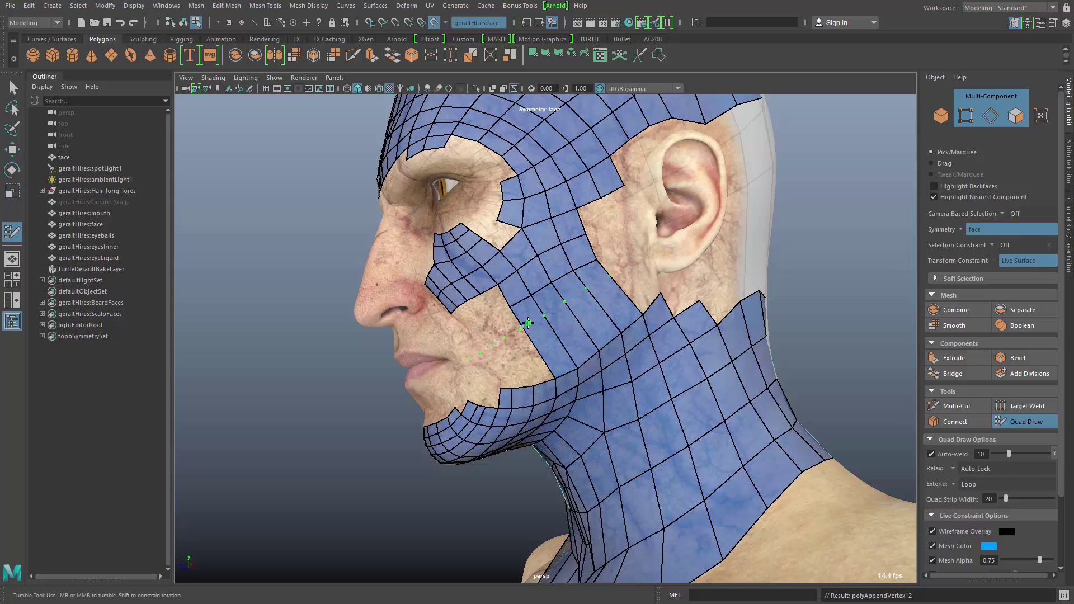
# - Fill the opening at the back of the head behind the ear with quads and insert an edge loop across them
pyautogui.keyDown('alt'); pyautogui.moveTo(572, 446); pyautogui.dragTo(385, 485); pyautogui.keyUp('alt')
pyautogui.keyDown('alt'); pyautogui.moveTo(601, 446); pyautogui.dragTo(560, 452, button='right'); pyautogui.keyUp('alt')
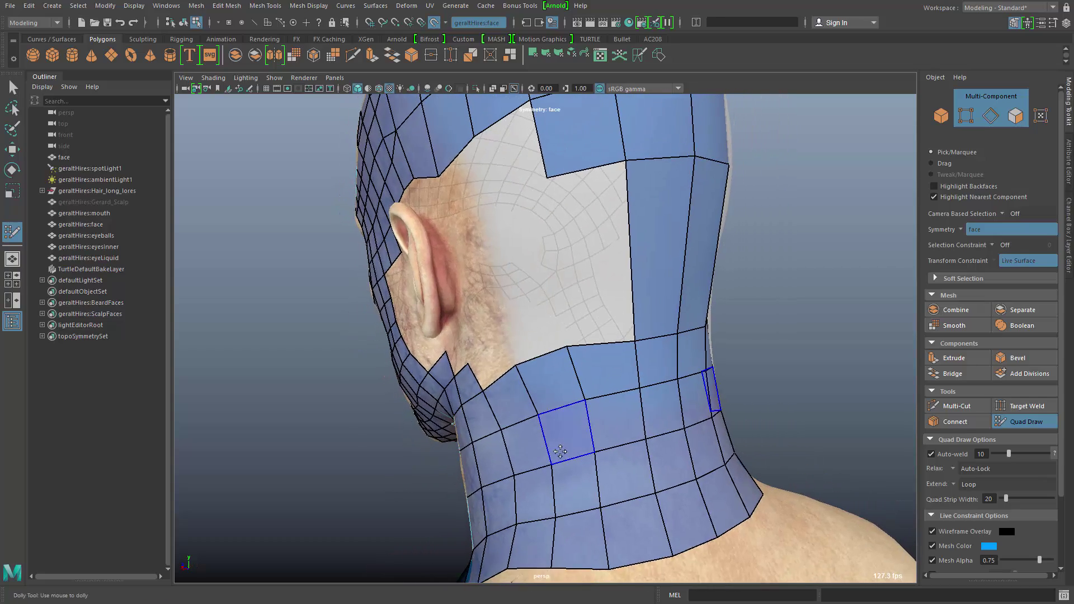
pyautogui.keyDown('alt'); pyautogui.moveTo(560, 450); pyautogui.dragTo(556, 319, button='middle'); pyautogui.keyUp('alt')
pyautogui.keyDown('shift'); pyautogui.click(582, 279); pyautogui.keyUp('shift')
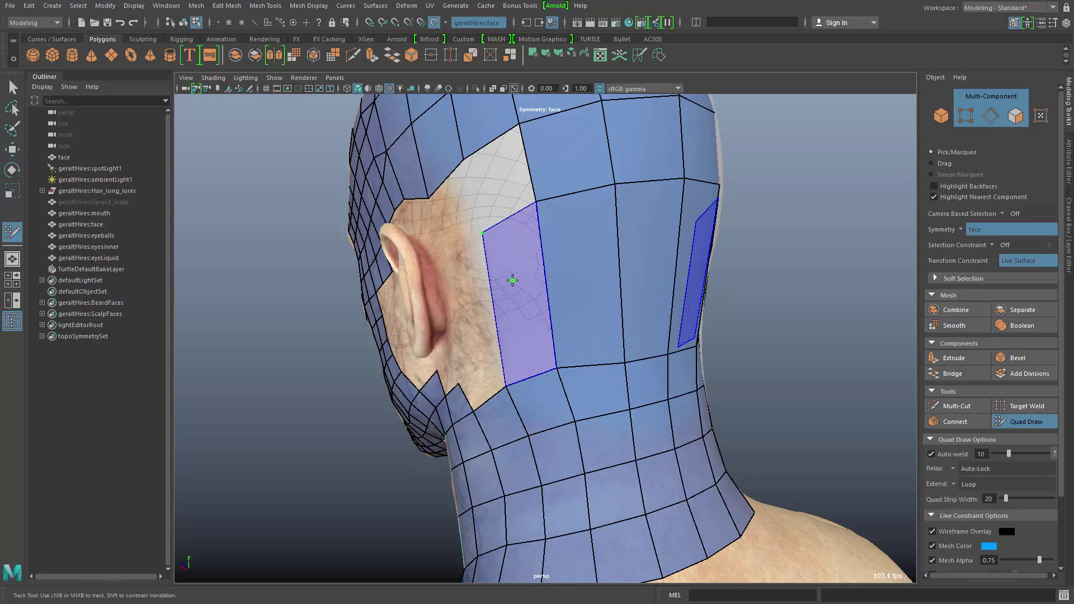
pyautogui.keyDown('shift'); pyautogui.click(509, 280); pyautogui.keyUp('shift')
pyautogui.keyDown('shift'); pyautogui.click(497, 174); pyautogui.keyUp('shift')
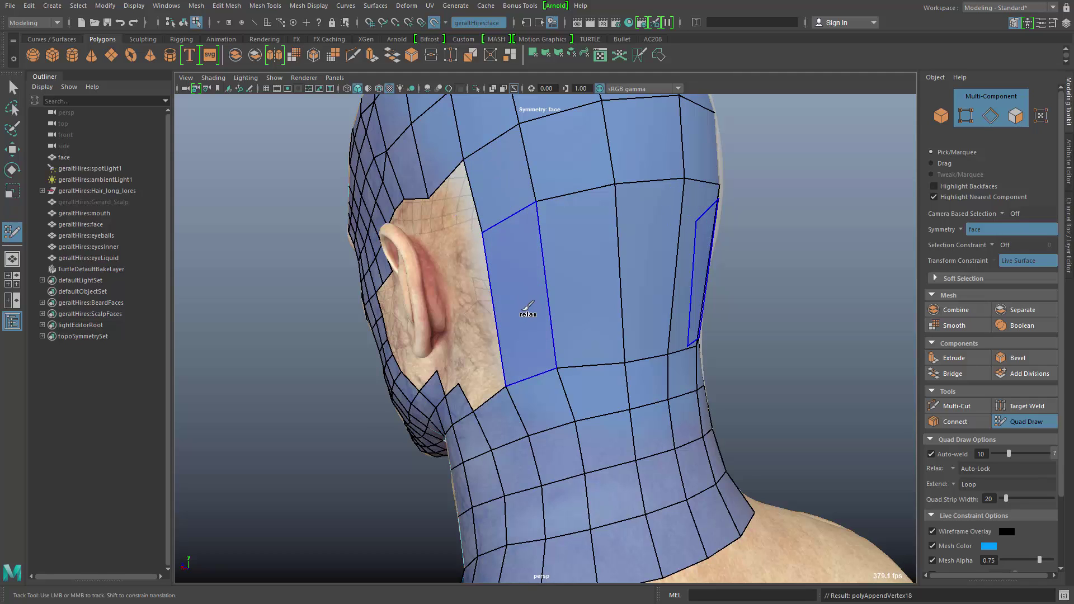
pyautogui.keyDown('ctrl'); pyautogui.click(495, 303); pyautogui.keyUp('ctrl')
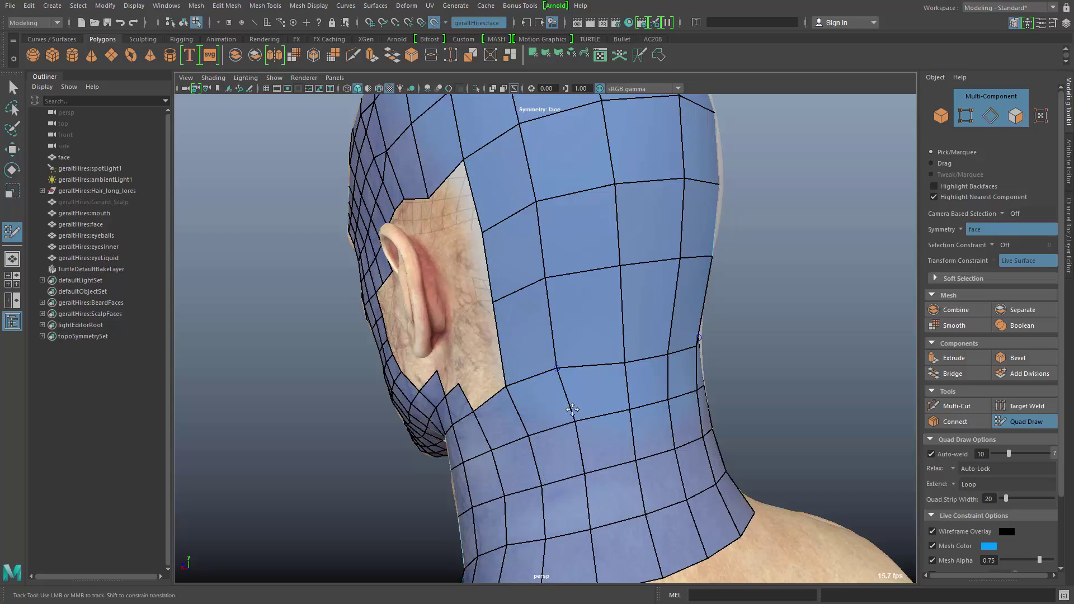
# - Cut new edges down through the quads of the temple between the eye and the ear with the Multi-Cut tool
pyautogui.keyDown('alt'); pyautogui.moveTo(703, 449); pyautogui.dragTo(595, 466, button='right'); pyautogui.keyUp('alt')
pyautogui.keyDown('alt'); pyautogui.moveTo(596, 466); pyautogui.dragTo(744, 425); pyautogui.keyUp('alt')
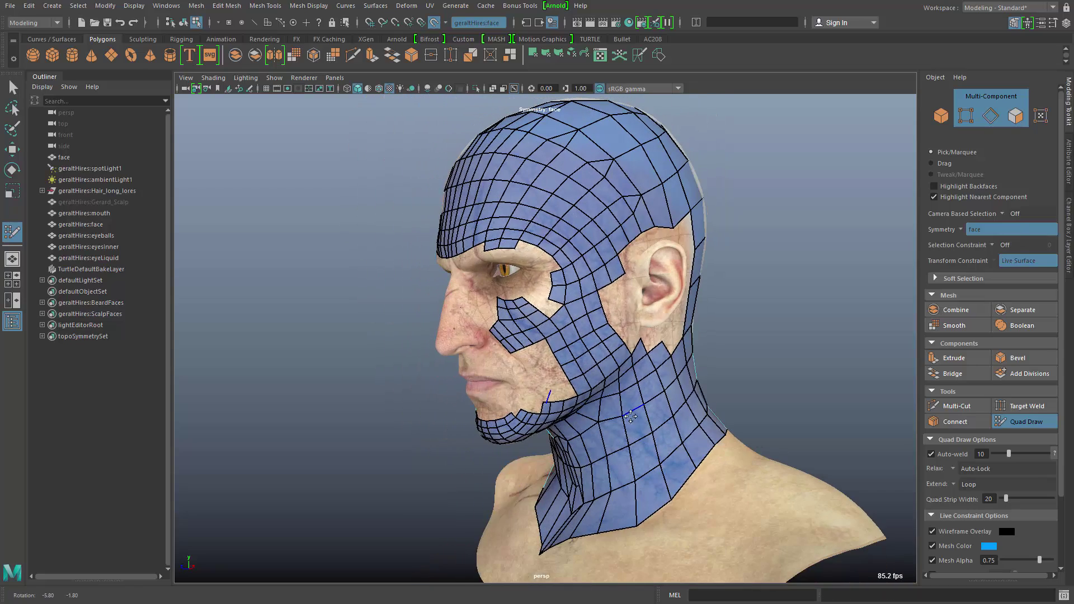
pyautogui.keyDown('alt'); pyautogui.moveTo(594, 392); pyautogui.dragTo(584, 415, button='middle'); pyautogui.keyUp('alt')
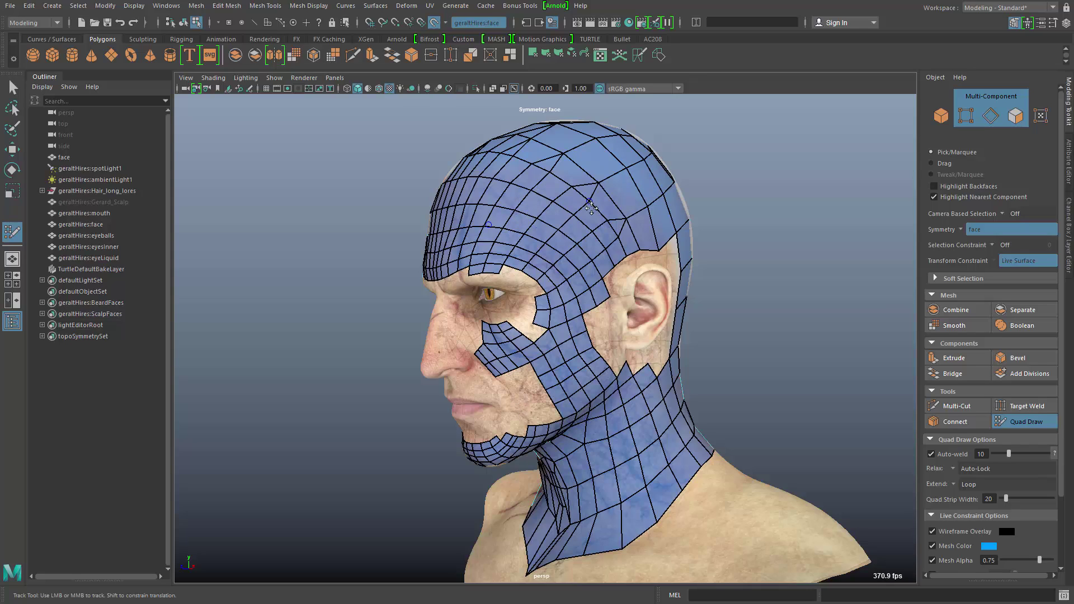
pyautogui.keyDown('ctrl'); pyautogui.keyDown('shift'); pyautogui.rightClick(567, 240); pyautogui.keyUp('shift'); pyautogui.keyUp('ctrl')
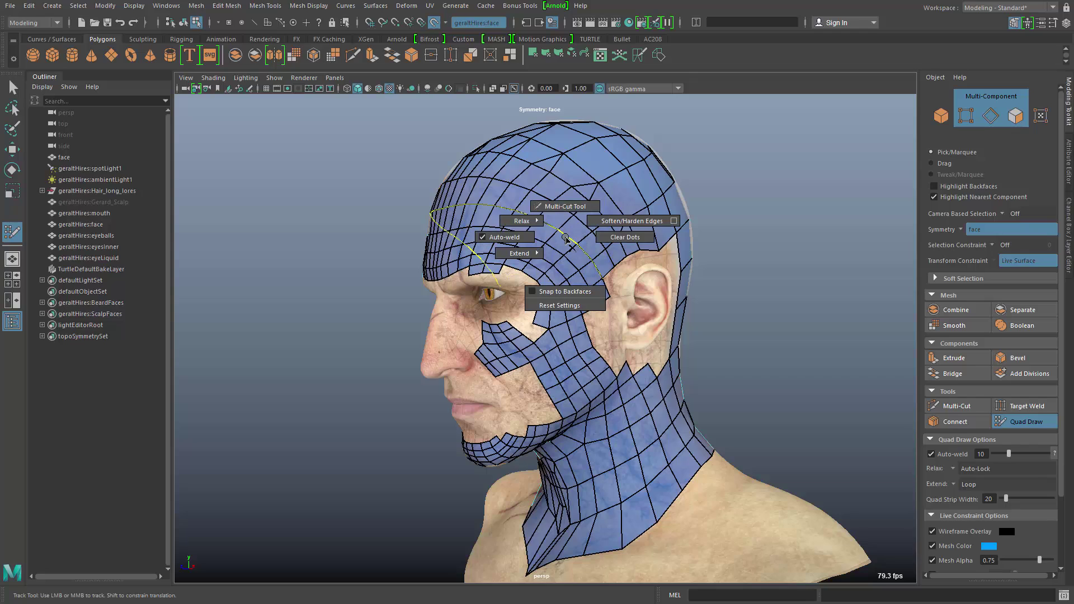
pyautogui.click(562, 207)
pyautogui.scroll(5, 618, 327)
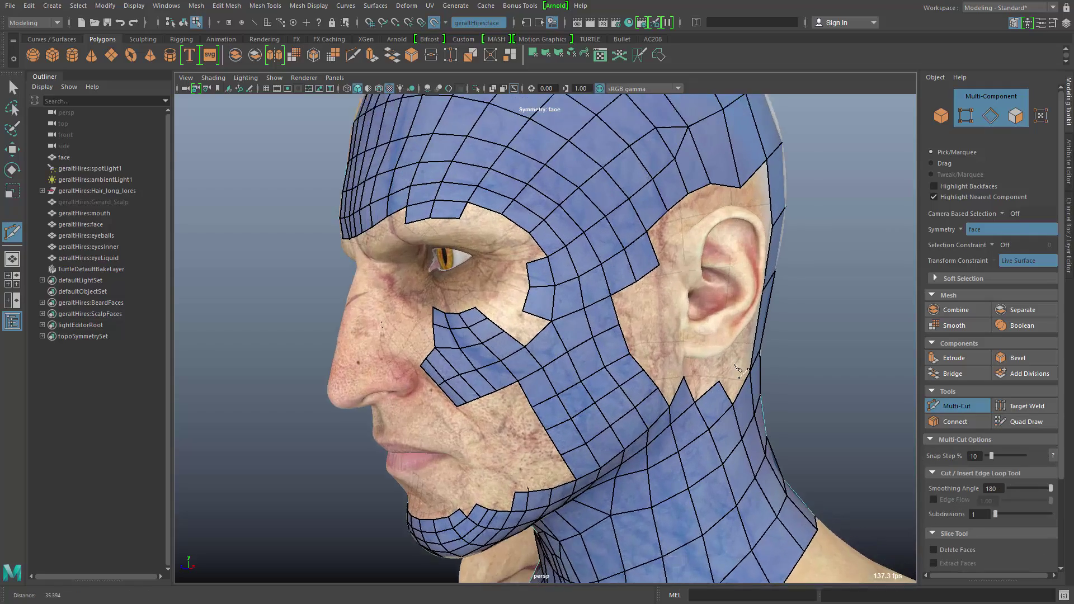
pyautogui.keyDown('alt'); pyautogui.moveTo(618, 325); pyautogui.dragTo(584, 320, button='middle'); pyautogui.keyUp('alt')
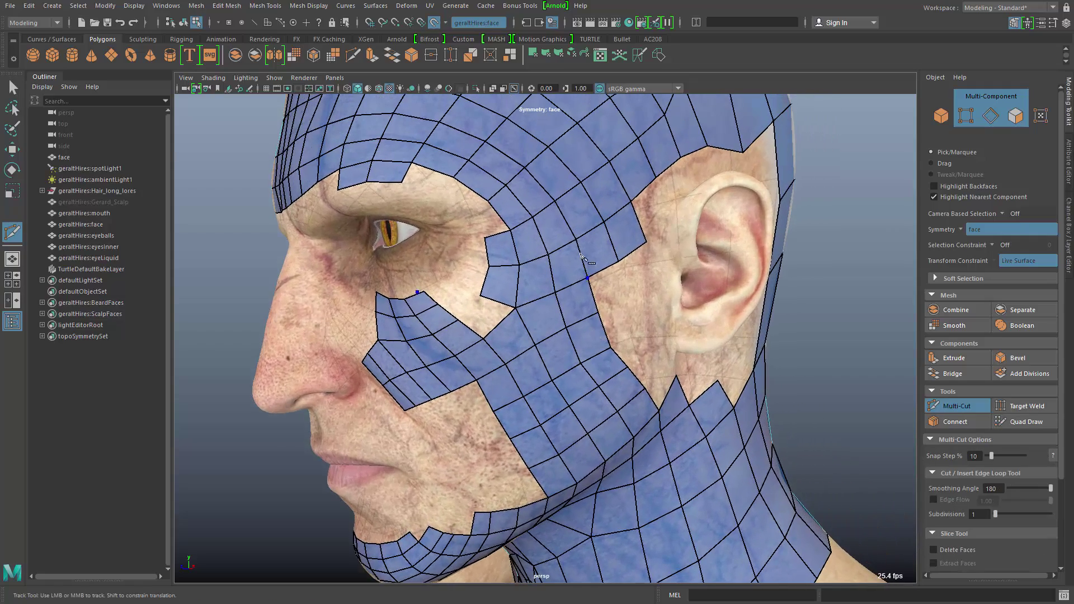
pyautogui.click(555, 202)
pyautogui.click(548, 256)
pyautogui.click(581, 321)
pyautogui.keyDown('alt'); pyautogui.moveTo(528, 467); pyautogui.dragTo(566, 468); pyautogui.keyUp('alt')
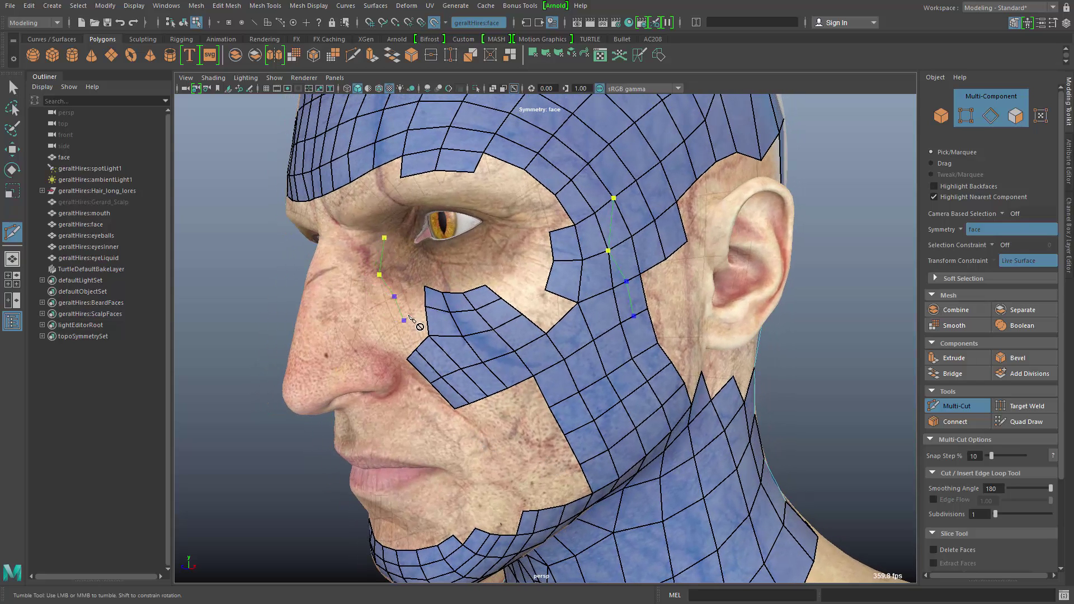
pyautogui.keyDown('alt'); pyautogui.moveTo(495, 414); pyautogui.dragTo(498, 413); pyautogui.keyUp('alt')
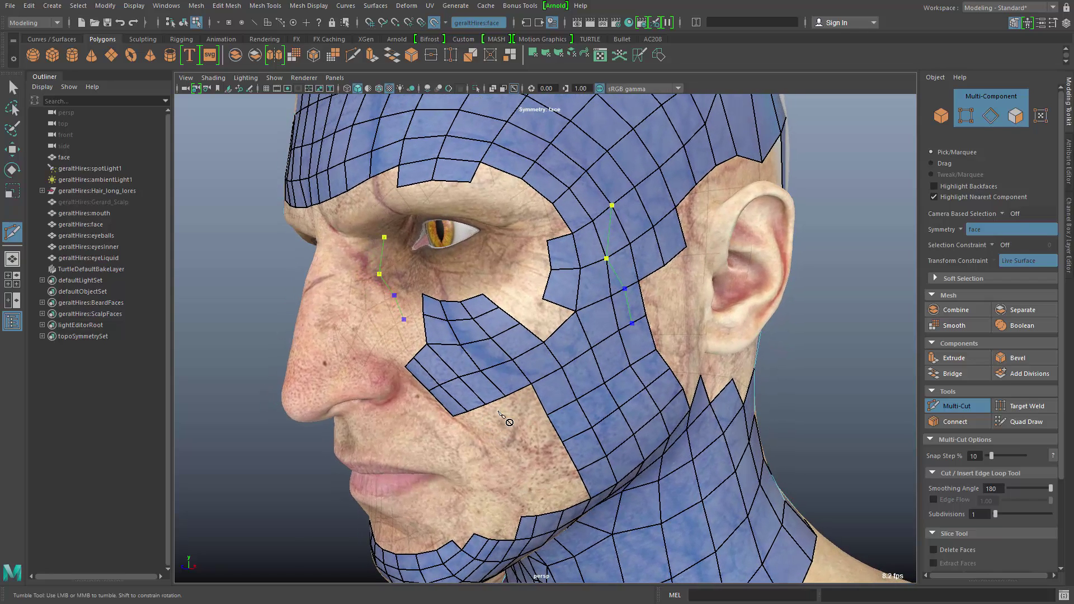
pyautogui.press('Return')
pyautogui.keyDown('alt'); pyautogui.moveTo(655, 399); pyautogui.dragTo(634, 403); pyautogui.keyUp('alt')
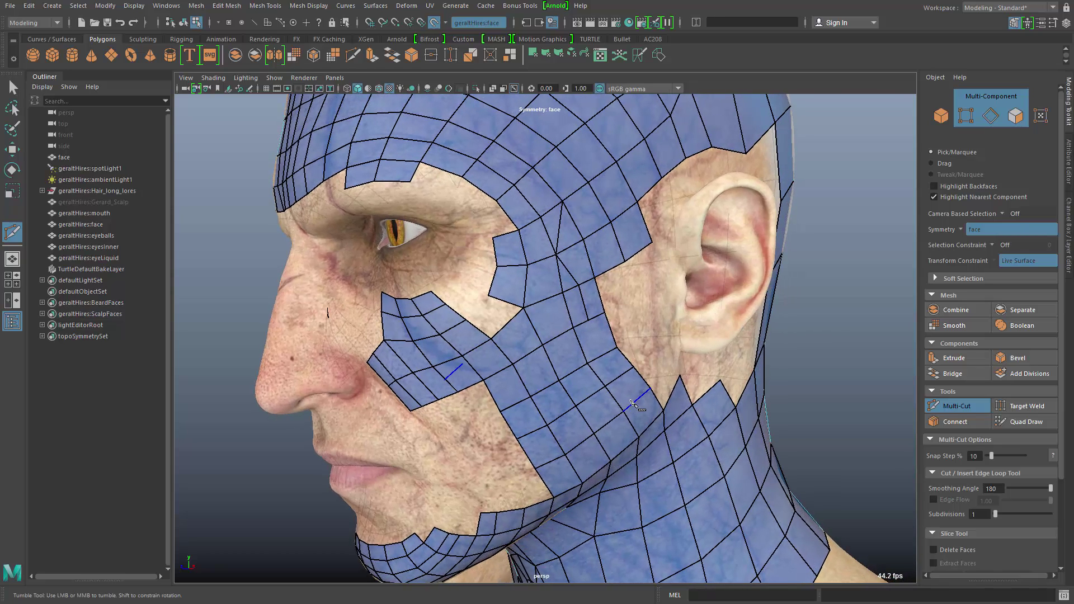
# - Preview a Multi-Cut edge loop running through the cheek and jaw, and return to Quad Draw
pyautogui.keyDown('ctrl'); pyautogui.click(580, 385); pyautogui.keyUp('ctrl')
pyautogui.rightClick(581, 386)
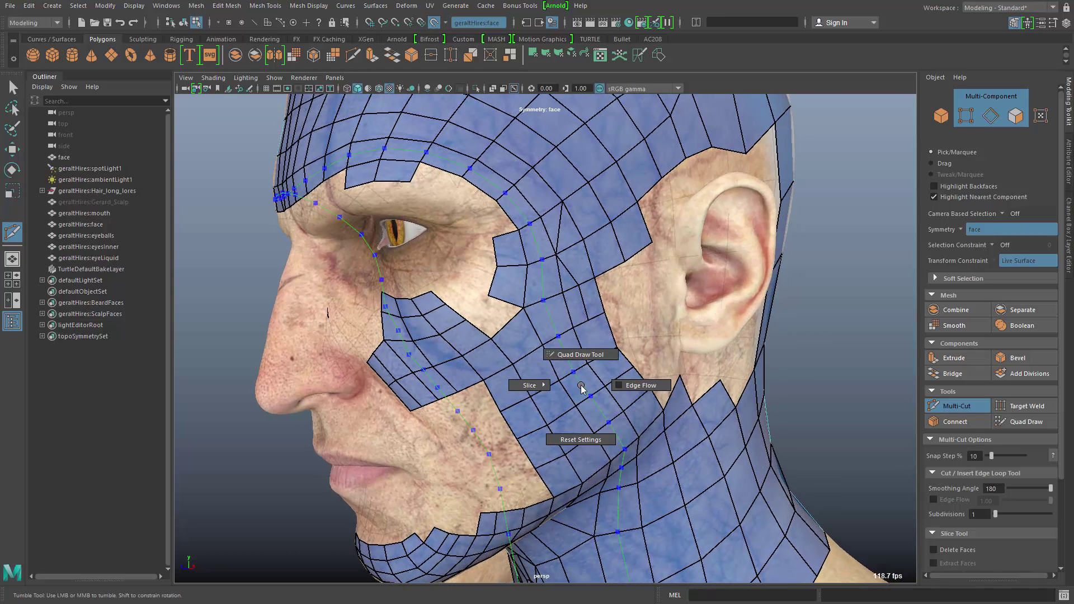
pyautogui.click(579, 354)
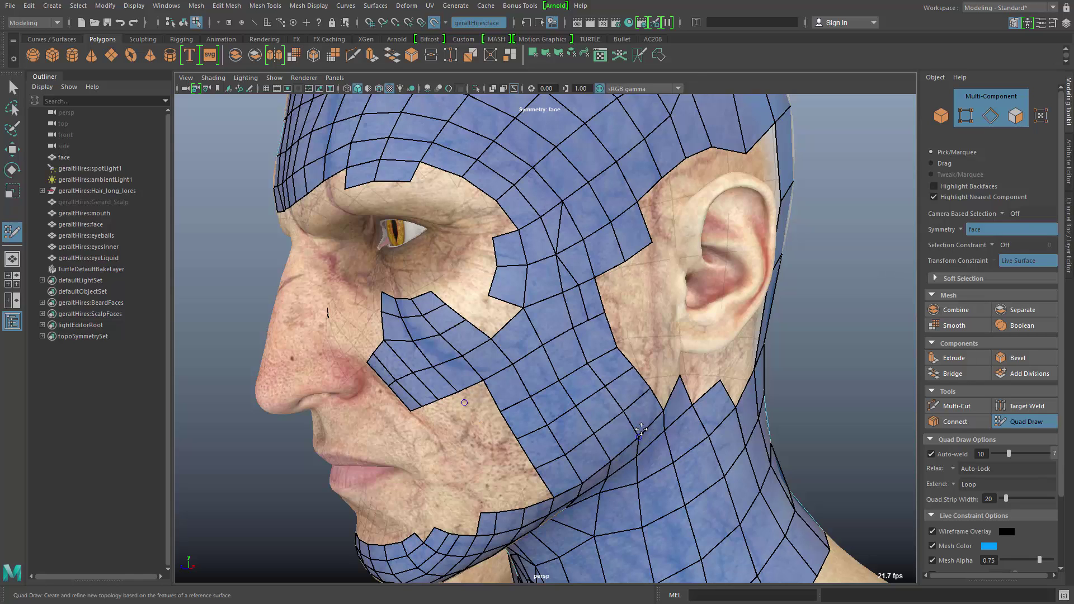
pyautogui.keyDown('alt'); pyautogui.moveTo(576, 430); pyautogui.dragTo(656, 427); pyautogui.keyUp('alt')
pyautogui.keyDown('alt'); pyautogui.moveTo(656, 426); pyautogui.dragTo(647, 440, button='middle'); pyautogui.keyUp('alt')
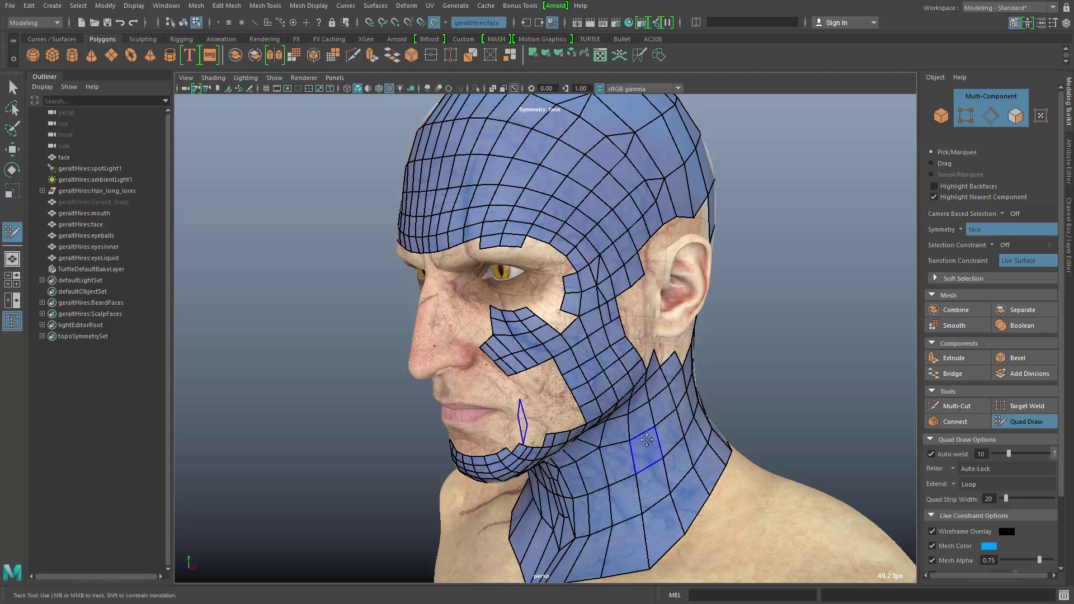
# - Turn off the live surface with the low-poly face selected as an object, and show its channels and construction history
pyautogui.press('q')
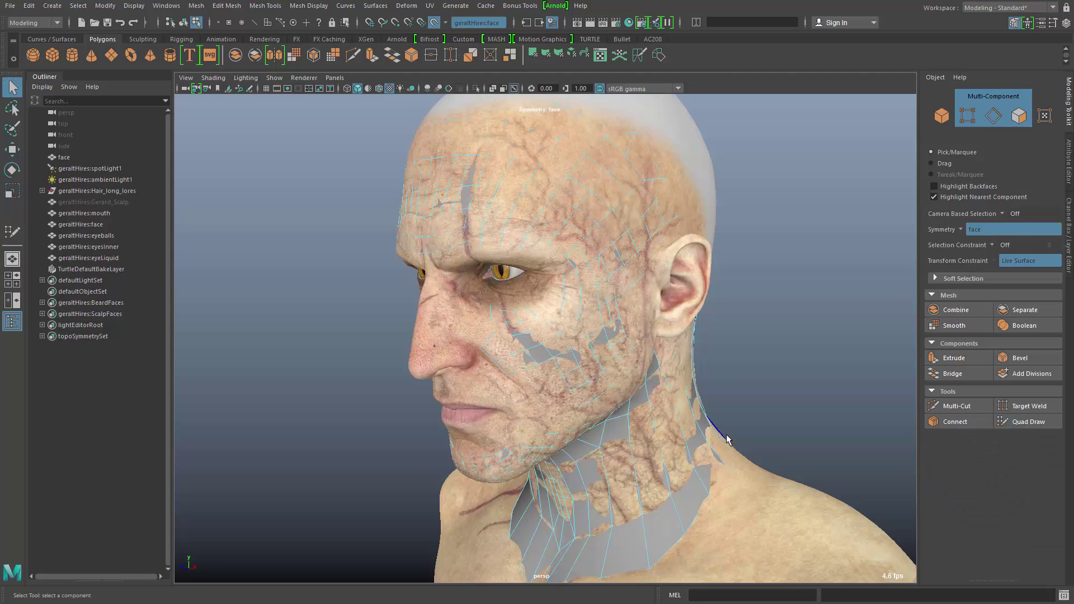
pyautogui.press('F8')
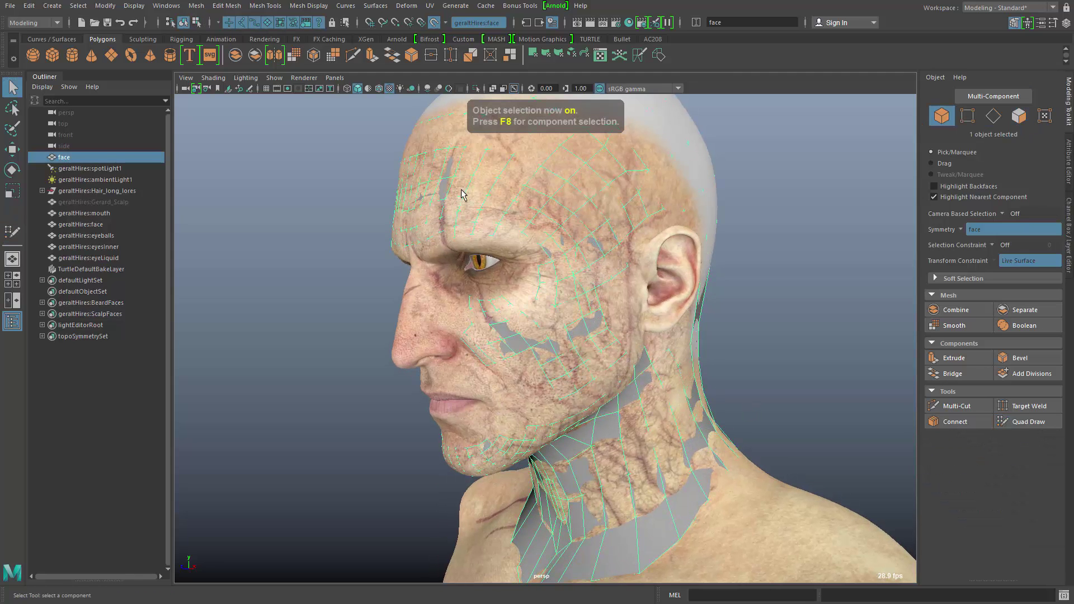
pyautogui.click(434, 22)
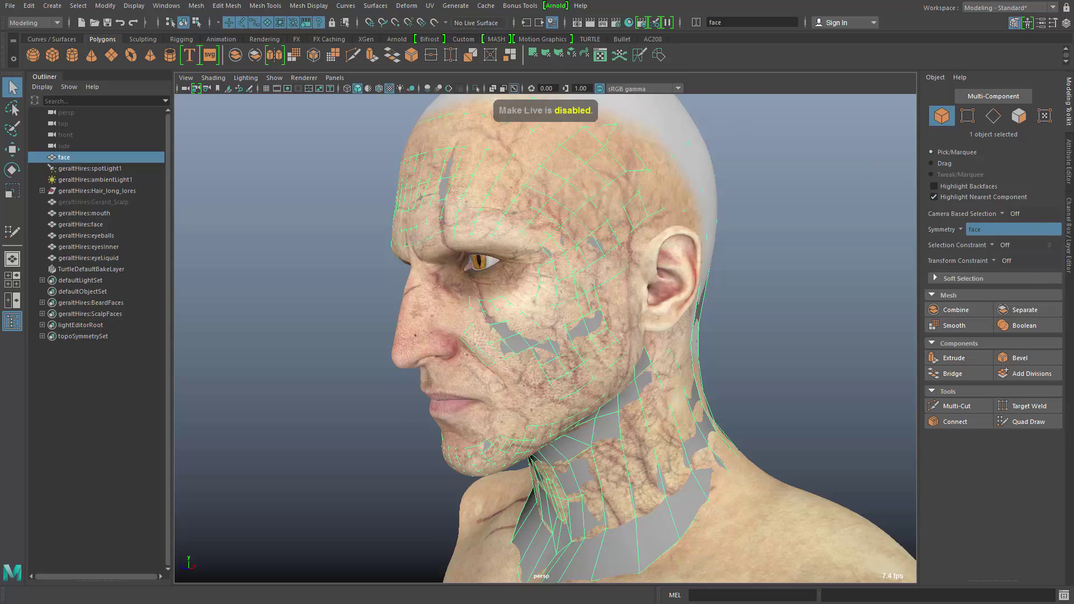
pyautogui.click(1066, 254)
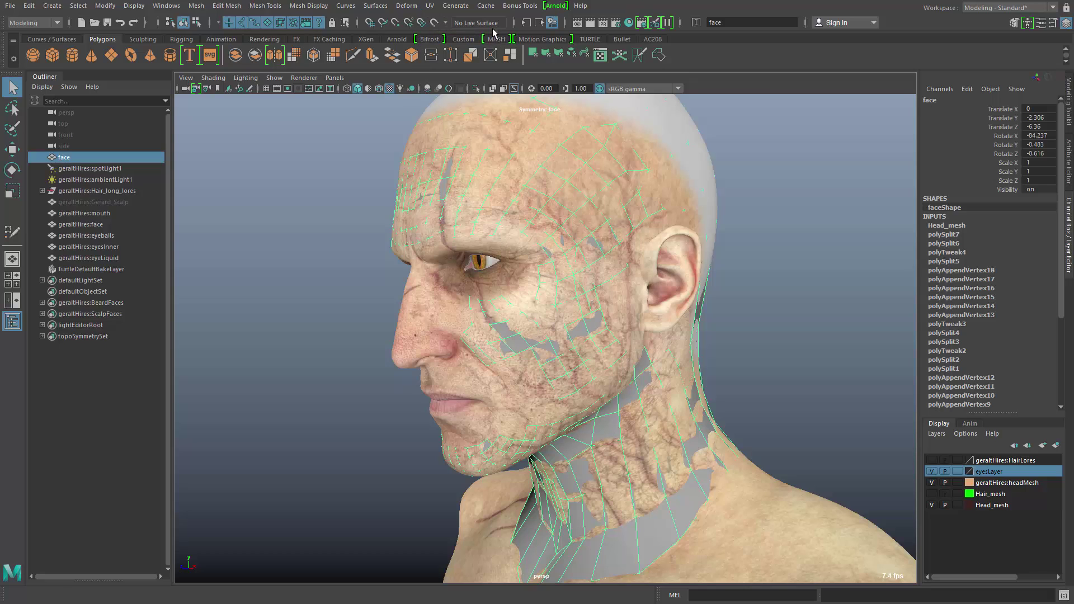
# - Hide the geraltHires:headMesh layer and activate Quad Draw on the low-poly face
pyautogui.click(931, 482)
pyautogui.keyDown('alt'); pyautogui.moveTo(683, 386); pyautogui.dragTo(657, 454); pyautogui.keyUp('alt')
pyautogui.keyDown('alt'); pyautogui.moveTo(656, 455); pyautogui.dragTo(596, 449, button='right'); pyautogui.keyUp('alt')
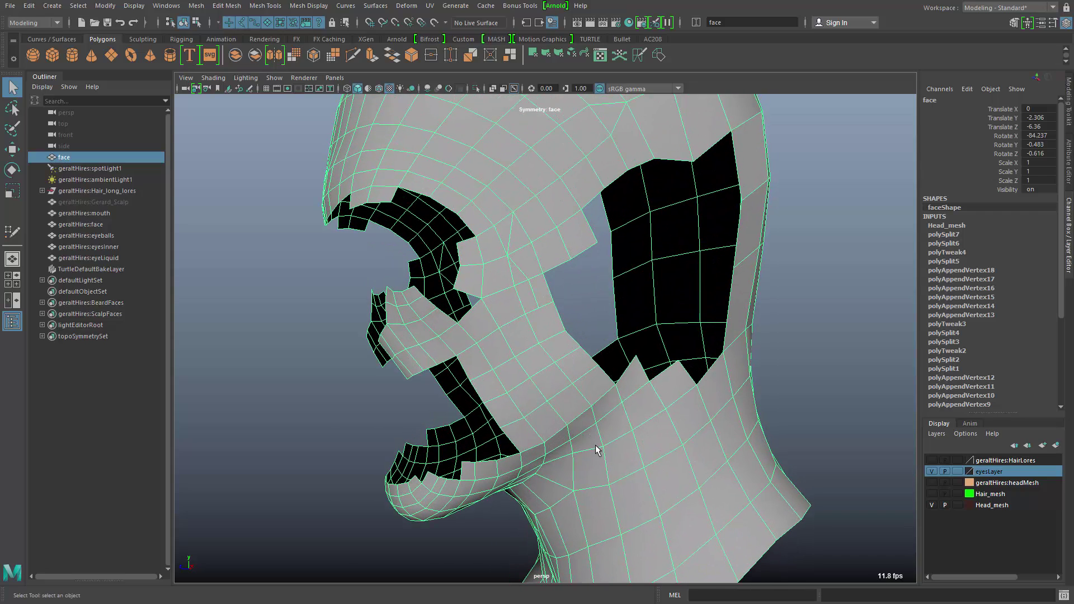
pyautogui.press('y')
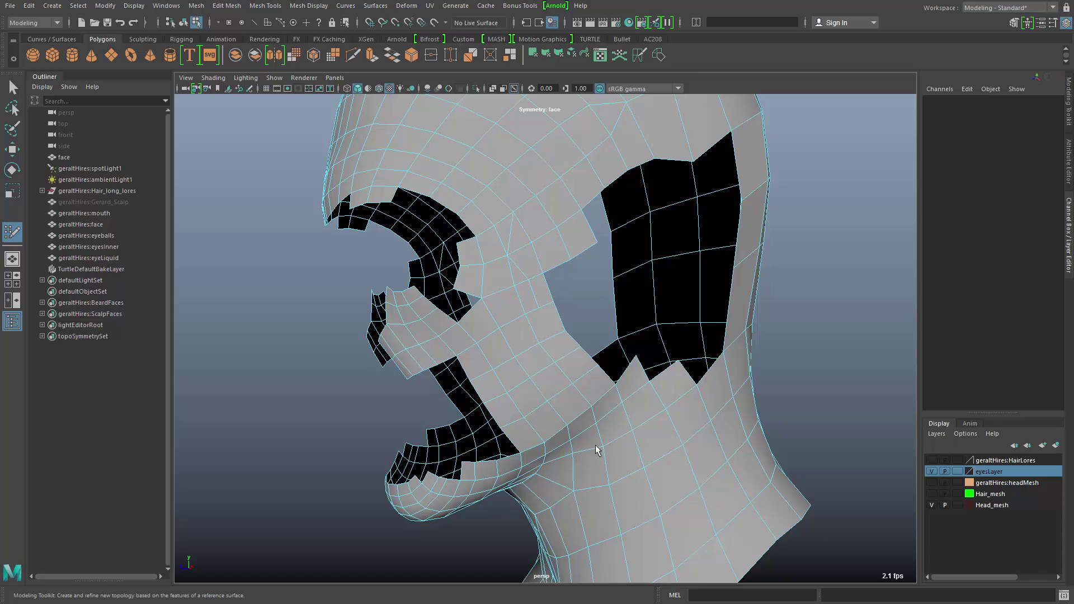
# - Place three Quad Draw points in front of the ear opening and fill three quads along its cheek-side border
pyautogui.keyDown('alt'); pyautogui.moveTo(619, 414); pyautogui.dragTo(652, 417); pyautogui.keyUp('alt')
pyautogui.keyDown('alt'); pyautogui.moveTo(562, 382); pyautogui.dragTo(538, 401, button='middle'); pyautogui.keyUp('alt')
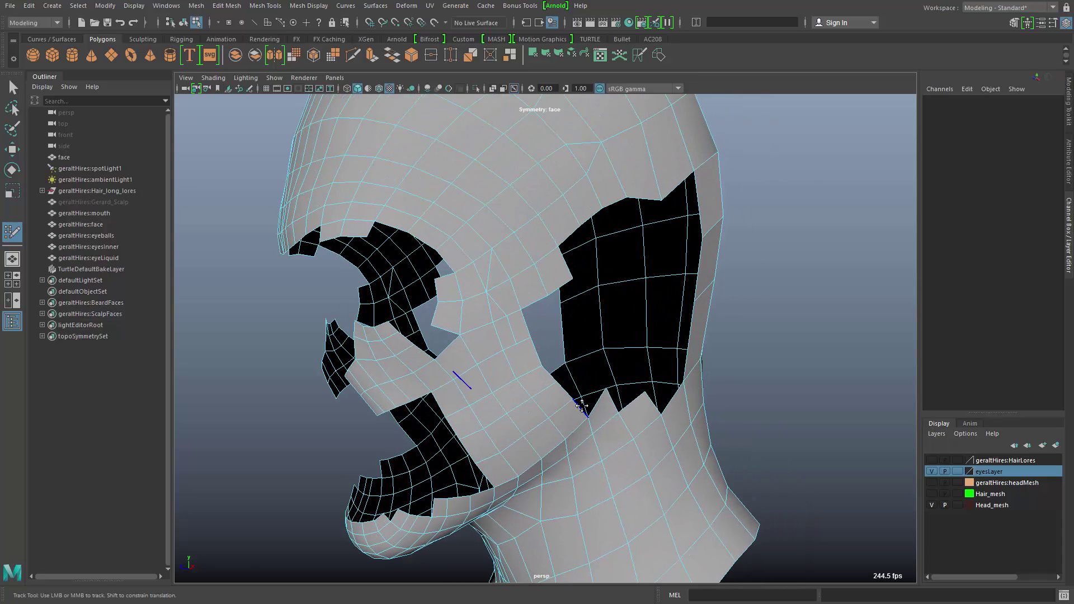
pyautogui.keyDown('alt'); pyautogui.moveTo(581, 407); pyautogui.dragTo(585, 354, button='right'); pyautogui.keyUp('alt')
pyautogui.keyDown('alt'); pyautogui.moveTo(560, 330); pyautogui.dragTo(568, 364); pyautogui.keyUp('alt')
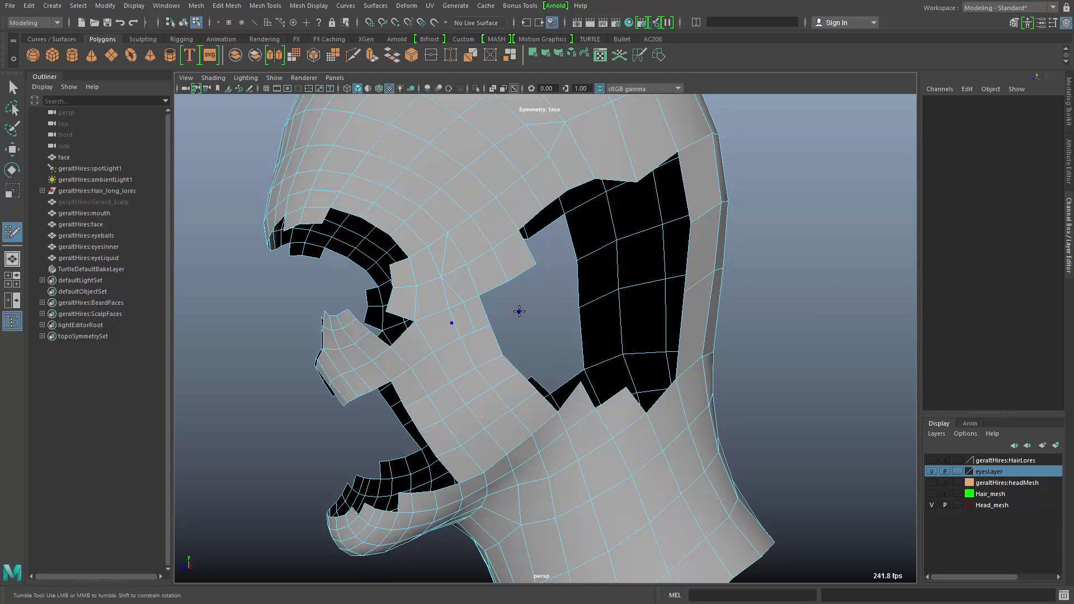
pyautogui.click(528, 341)
pyautogui.click(545, 364)
pyautogui.keyDown('alt'); pyautogui.moveTo(552, 466); pyautogui.dragTo(593, 466); pyautogui.keyUp('alt')
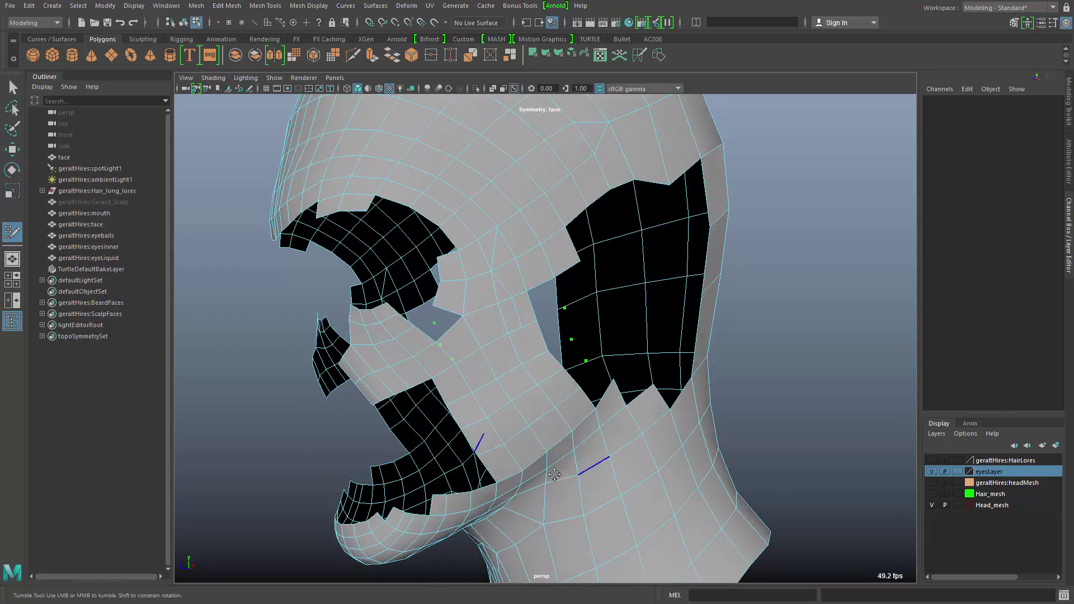
pyautogui.keyDown('alt'); pyautogui.moveTo(553, 475); pyautogui.dragTo(597, 472, button='right'); pyautogui.keyUp('alt')
pyautogui.keyDown('alt'); pyautogui.moveTo(597, 471); pyautogui.dragTo(531, 451); pyautogui.keyUp('alt')
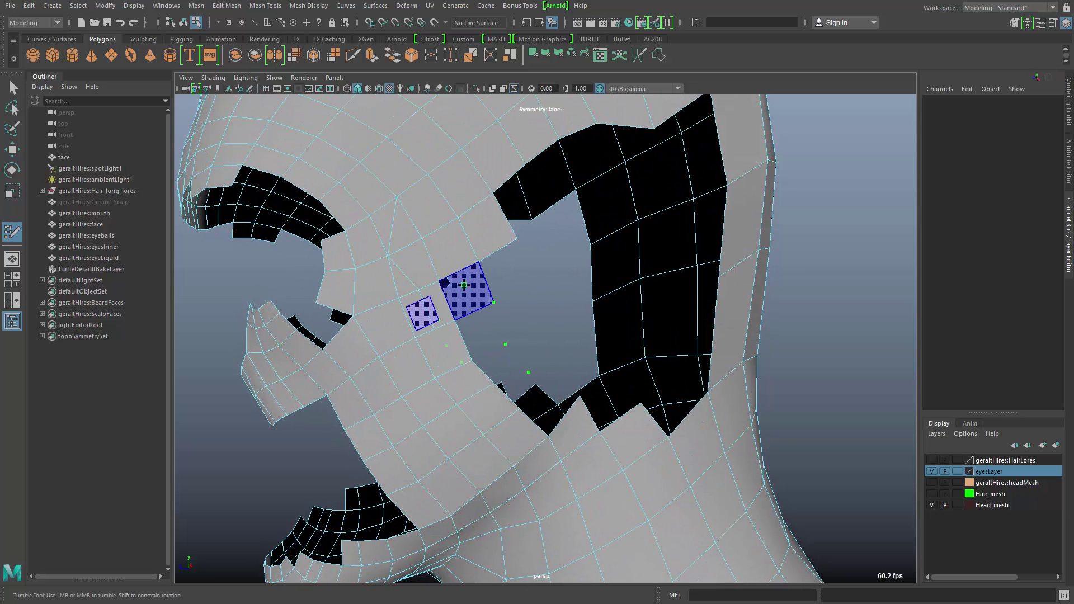
pyautogui.moveTo(464, 285); pyautogui.dragTo(499, 367)
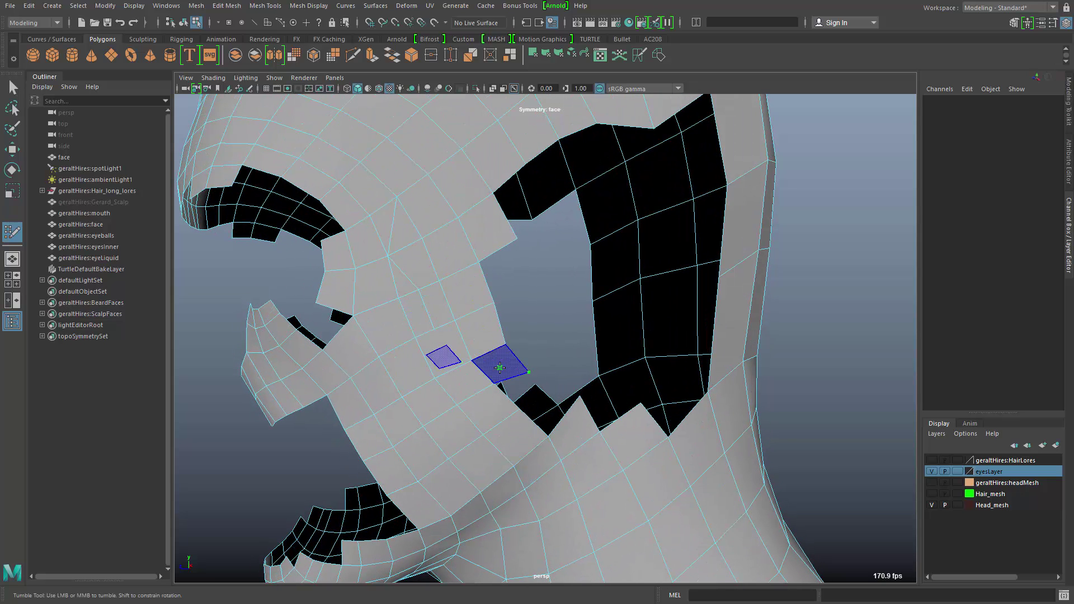
pyautogui.keyDown('shift'); pyautogui.click(499, 368); pyautogui.keyUp('shift')
# - Show the geraltHires:headMesh layer again and leave Quad Draw for the Select tool
pyautogui.keyDown('alt'); pyautogui.moveTo(577, 479); pyautogui.dragTo(617, 492); pyautogui.keyUp('alt')
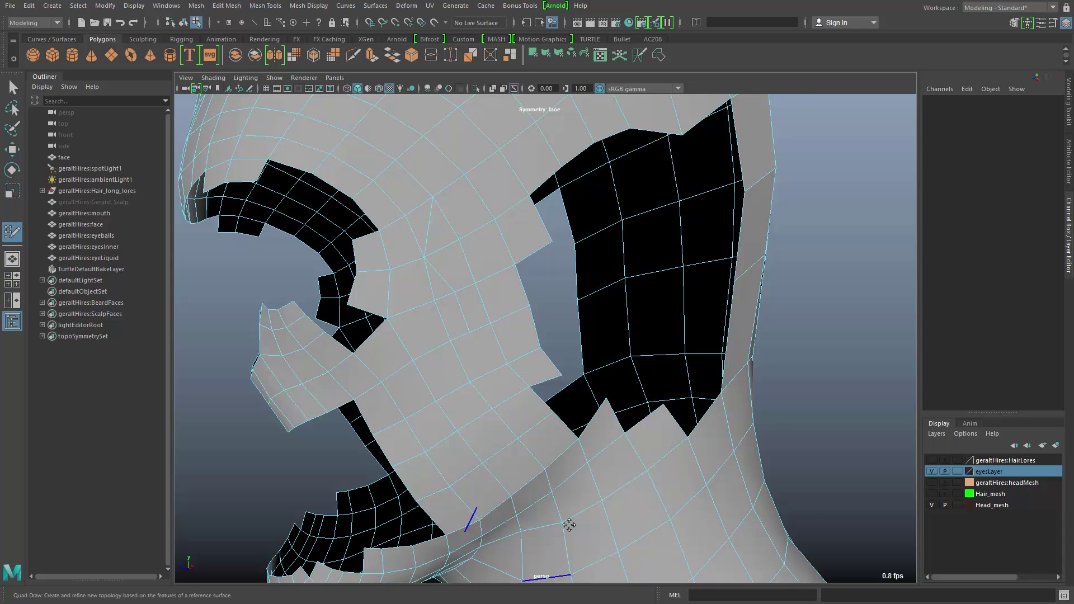
pyautogui.keyDown('alt'); pyautogui.moveTo(594, 579); pyautogui.dragTo(512, 475, button='right'); pyautogui.keyUp('alt')
pyautogui.keyDown('alt'); pyautogui.moveTo(513, 474); pyautogui.dragTo(602, 489); pyautogui.keyUp('alt')
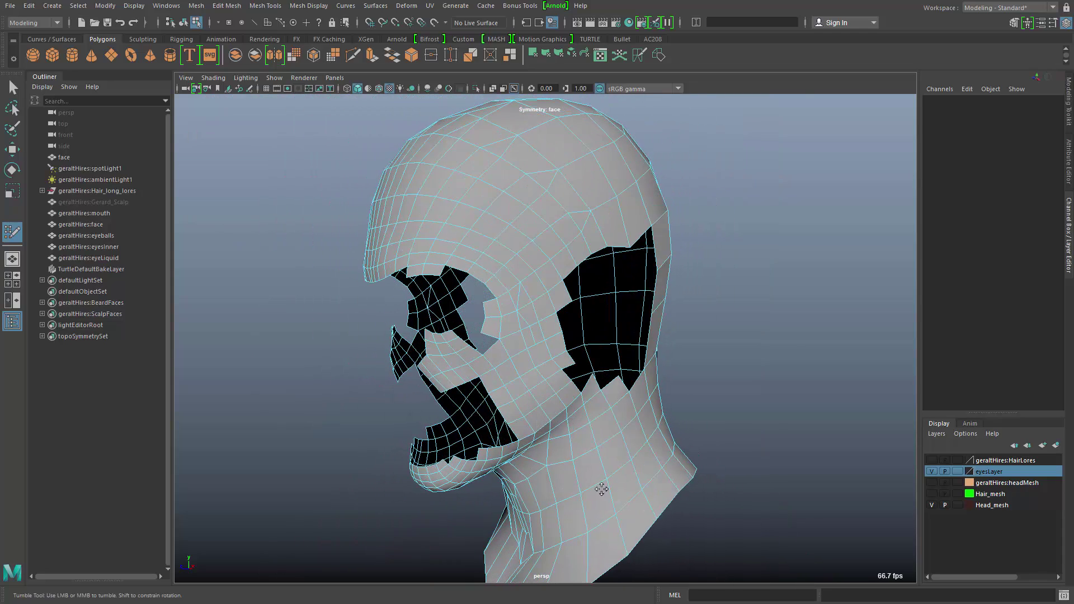
pyautogui.click(931, 482)
pyautogui.press('q')
pyautogui.keyDown('alt'); pyautogui.moveTo(631, 416); pyautogui.dragTo(647, 415); pyautogui.keyUp('alt')
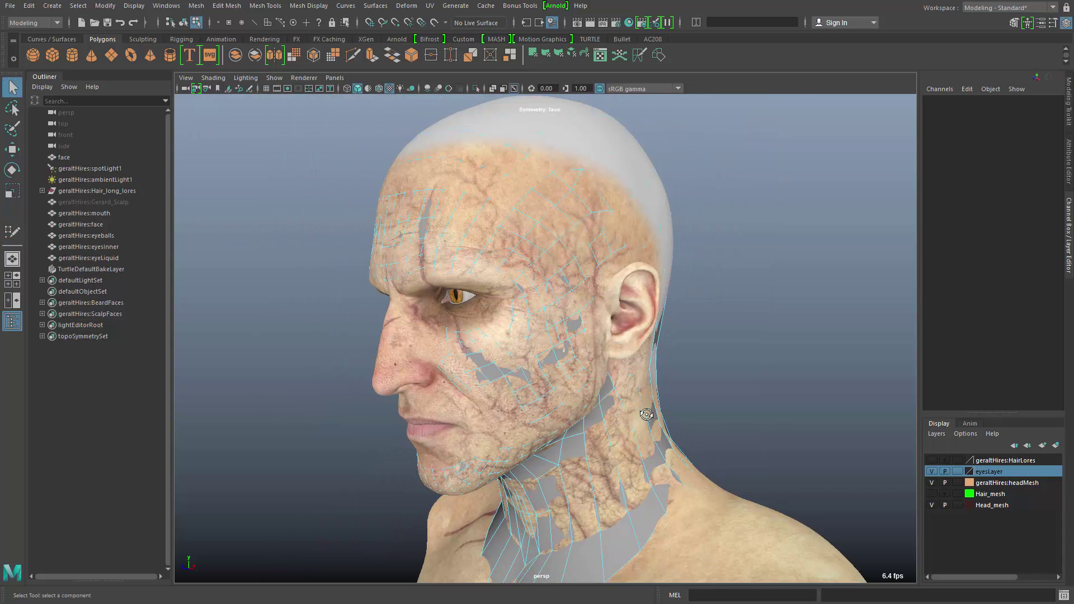